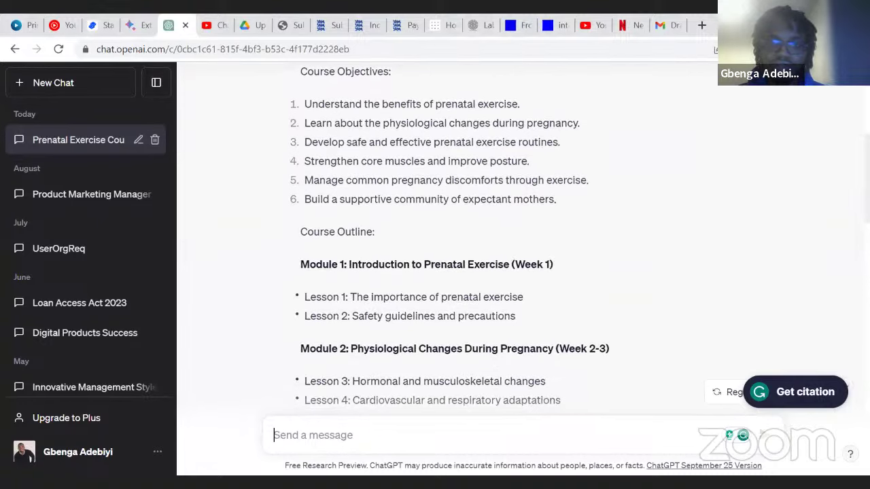
Review the prenatal exercise course plan from its objectives through the modules and course materials, then return to the original prompt
{"action": "scroll", "coordinate": [770, 256], "scroll_direction": "down", "scroll_amount": 2}
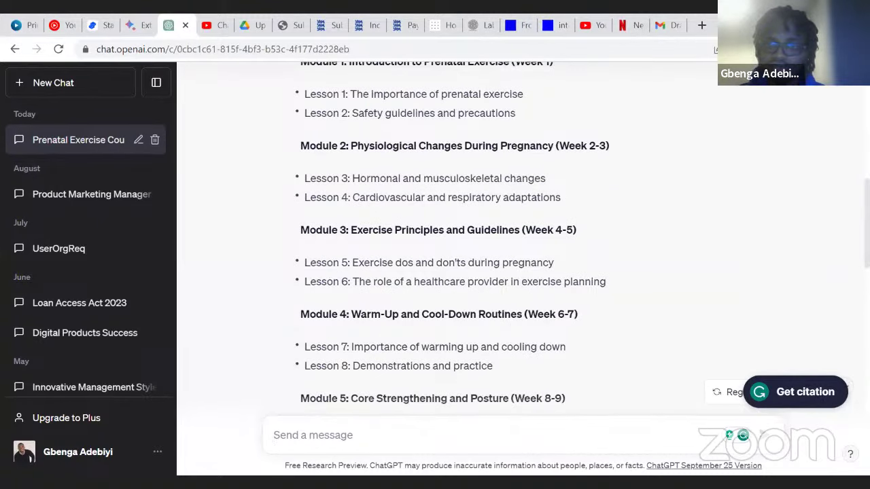
{"action": "scroll", "coordinate": [449, 238], "scroll_direction": "down", "scroll_amount": 5}
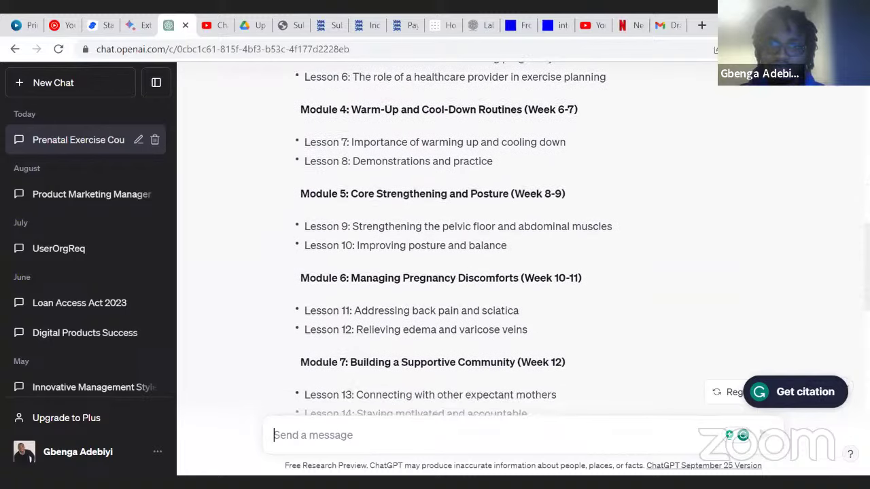
{"action": "scroll", "coordinate": [449, 237], "scroll_direction": "down", "scroll_amount": 4}
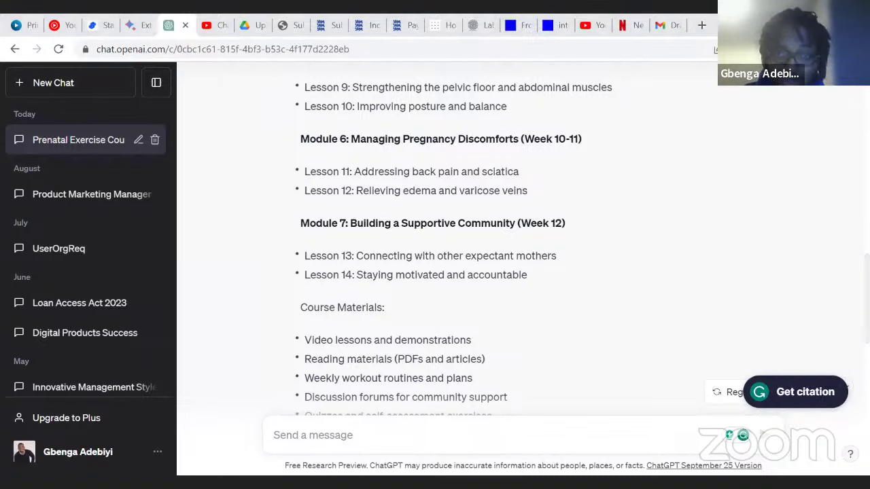
{"action": "scroll", "coordinate": [447, 258], "scroll_direction": "up", "scroll_amount": 5}
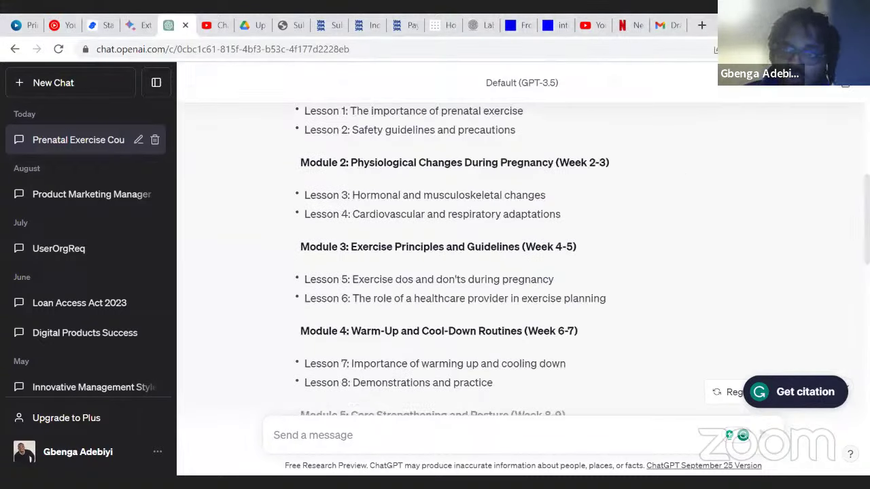
{"action": "scroll", "coordinate": [447, 259], "scroll_direction": "up", "scroll_amount": 5}
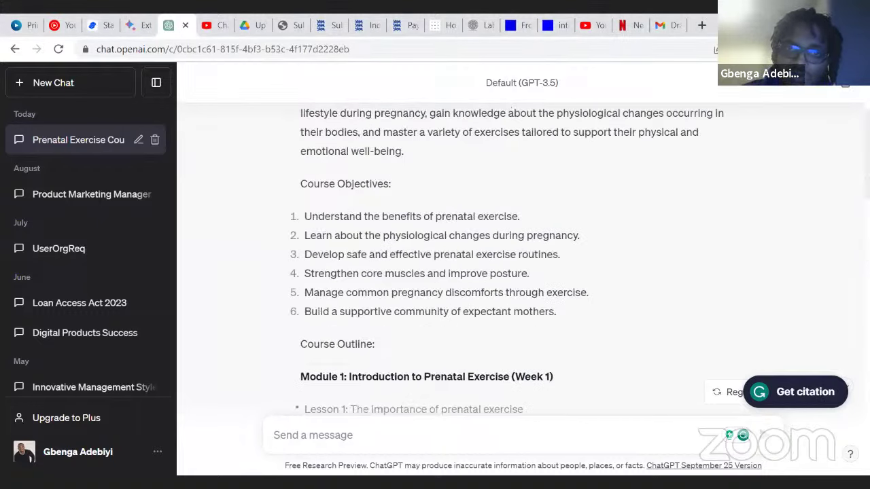
{"action": "scroll", "coordinate": [447, 259], "scroll_direction": "up", "scroll_amount": 2}
{"action": "scroll", "coordinate": [475, 183], "scroll_direction": "up", "scroll_amount": 2}
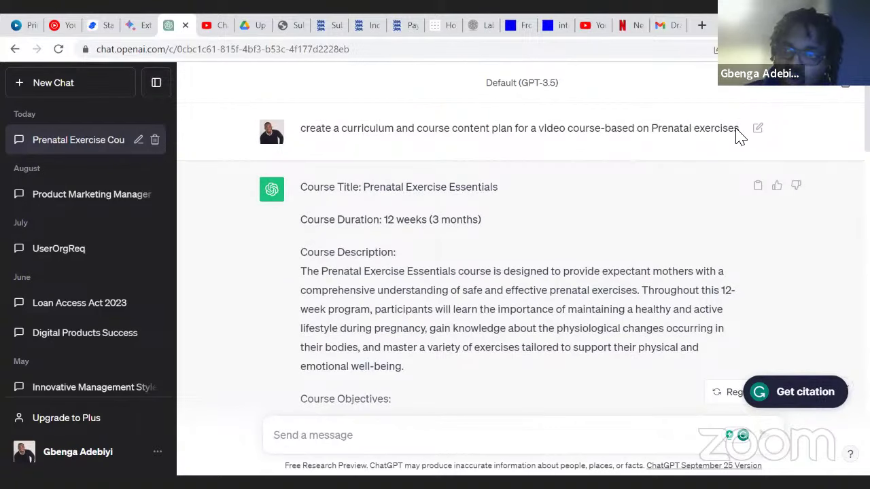
Copy the full prenatal exercises curriculum prompt from the start of the chat into a new message
{"action": "left_click_drag", "start_coordinate": [735, 131], "coordinate": [594, 126]}
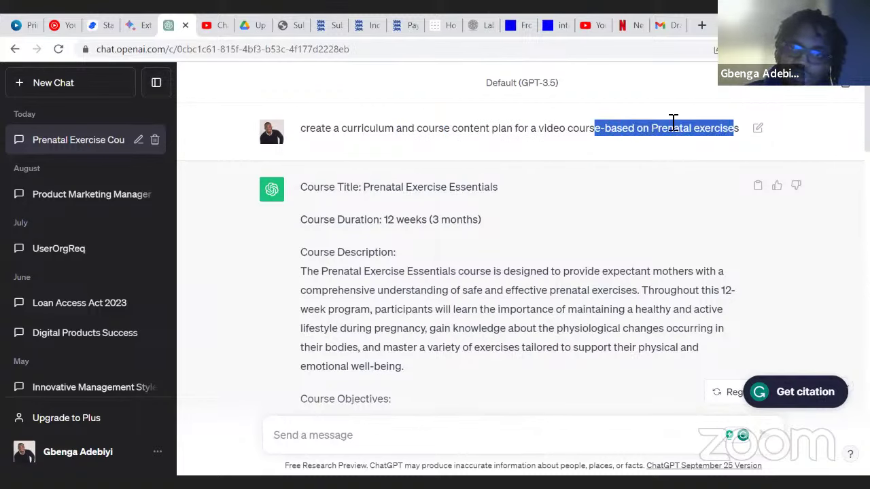
{"action": "left_click", "coordinate": [740, 127]}
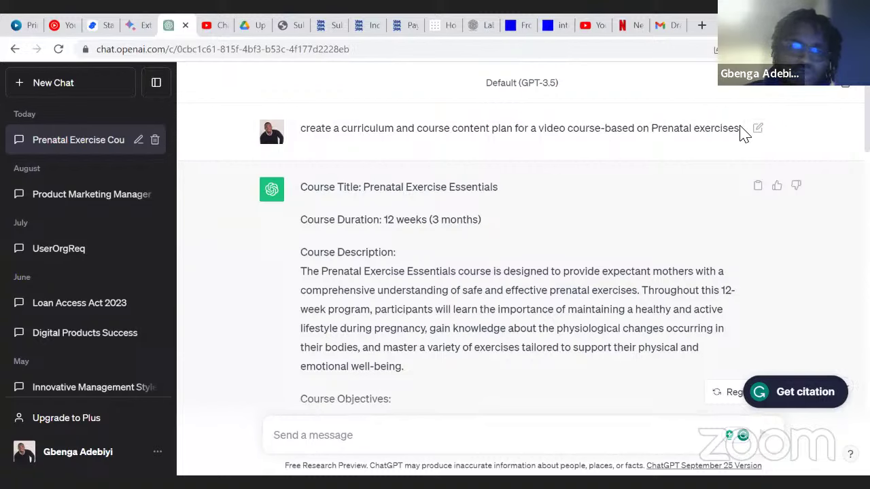
{"action": "left_click_drag", "start_coordinate": [744, 133], "coordinate": [299, 128]}
{"action": "key", "text": "ctrl+c"}
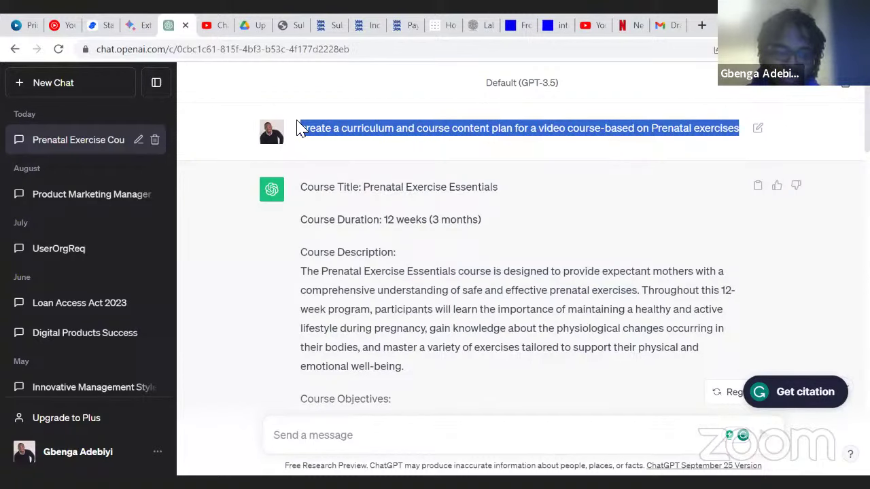
{"action": "left_click", "coordinate": [326, 436]}
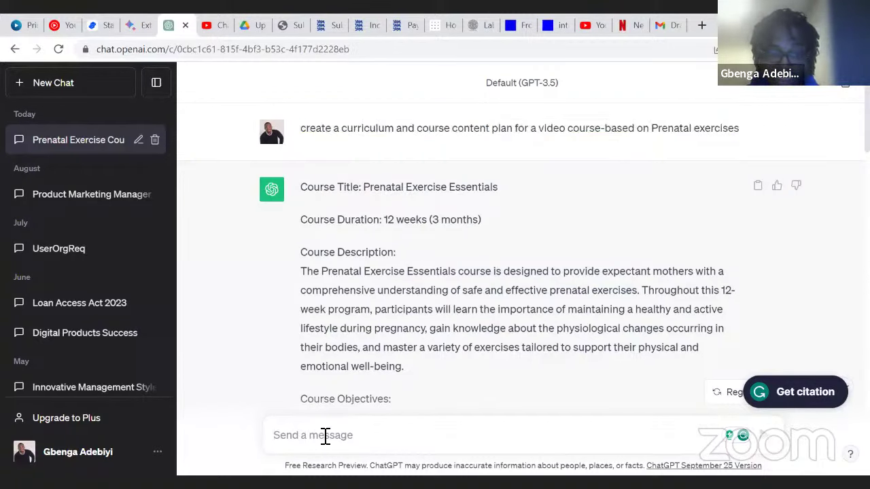
{"action": "key", "text": "ctrl+v"}
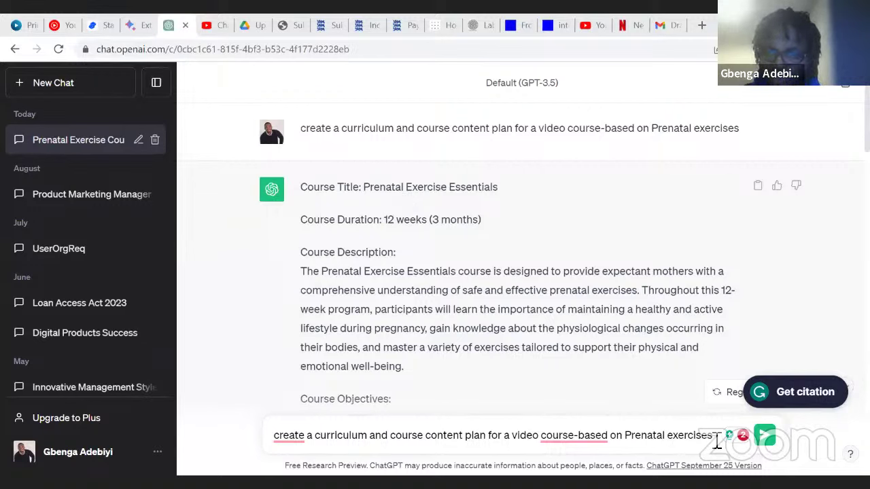
Replace "Prenatal exercises" in the drafted prompt with "How to become a well paid social media manager" and send it
{"action": "left_click_drag", "start_coordinate": [714, 436], "coordinate": [625, 437]}
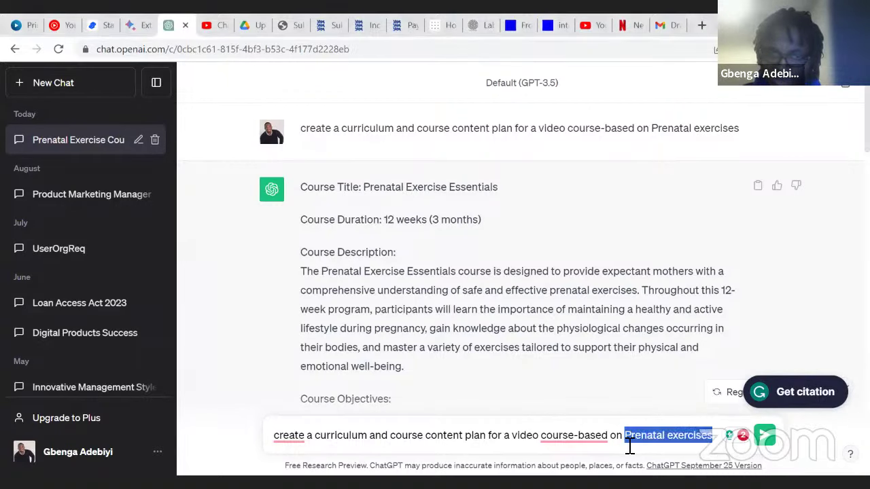
{"action": "type", "text": "How to become a well paid social media manager"}
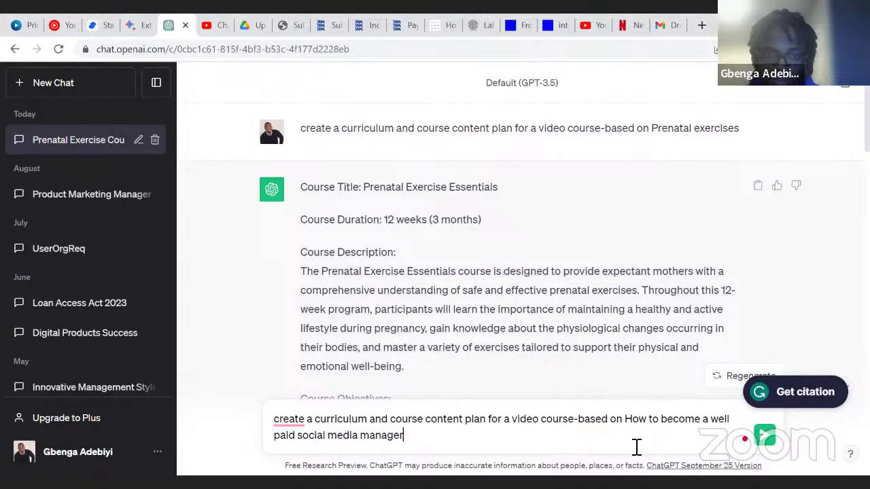
{"action": "key", "text": "Return"}
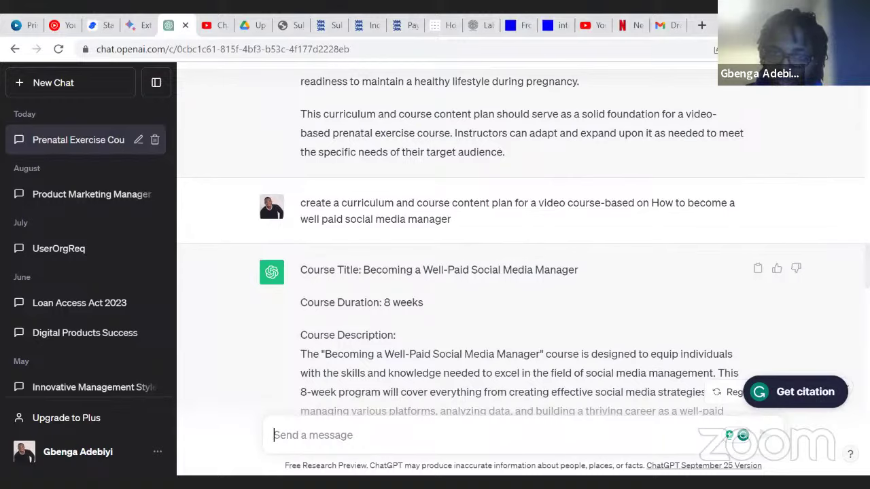
Read through the generated social media manager course plan, covering its description, objectives, module outline and course materials
{"action": "scroll", "coordinate": [515, 240], "scroll_direction": "down", "scroll_amount": 4}
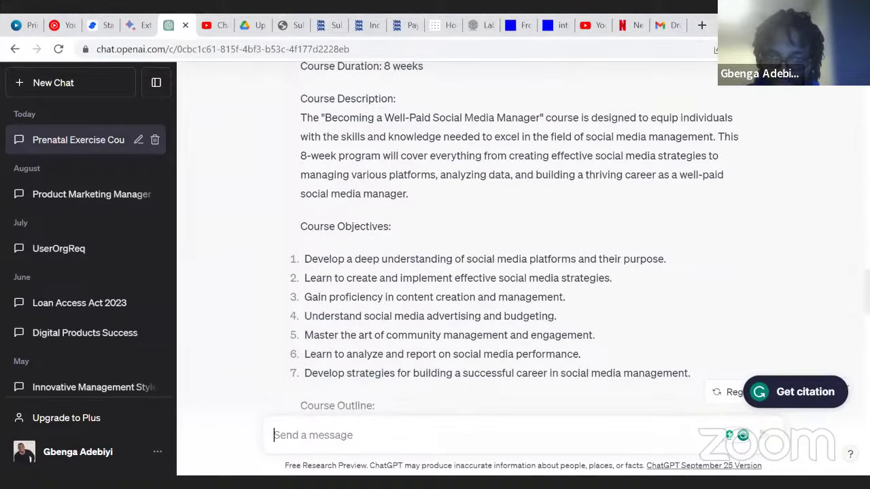
{"action": "scroll", "coordinate": [514, 236], "scroll_direction": "down", "scroll_amount": 1}
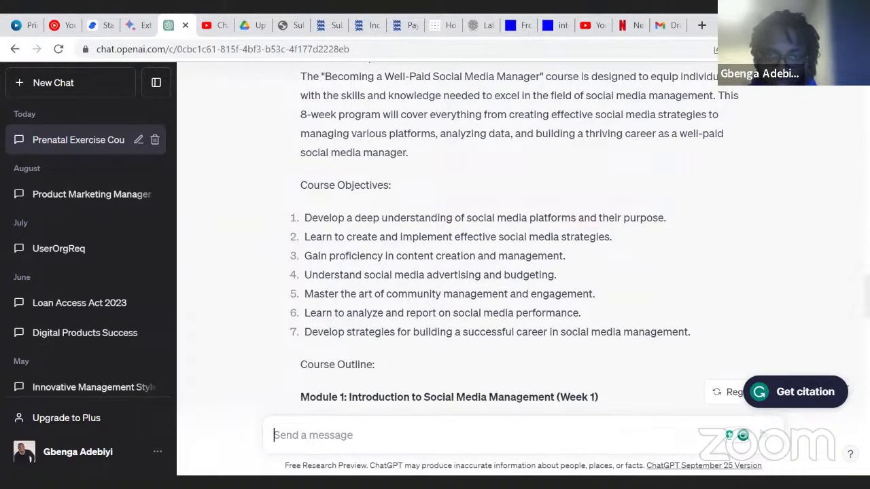
{"action": "scroll", "coordinate": [507, 239], "scroll_direction": "down", "scroll_amount": 3}
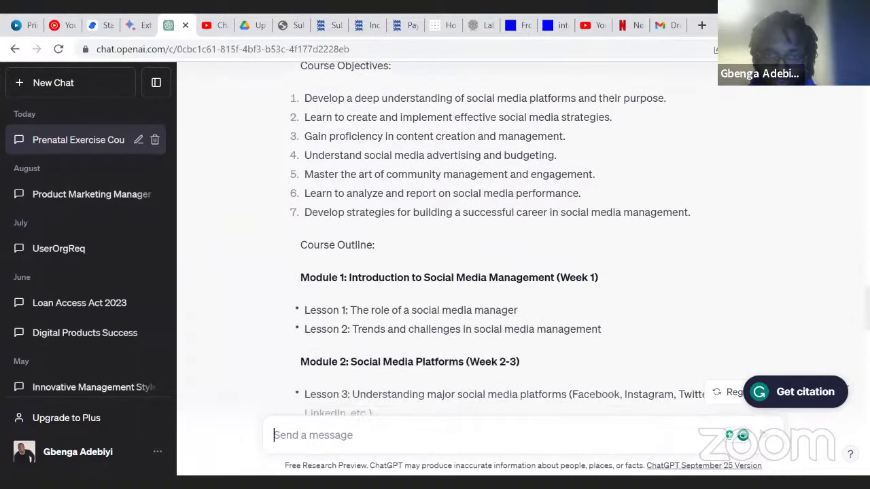
{"action": "scroll", "coordinate": [507, 238], "scroll_direction": "down", "scroll_amount": 2}
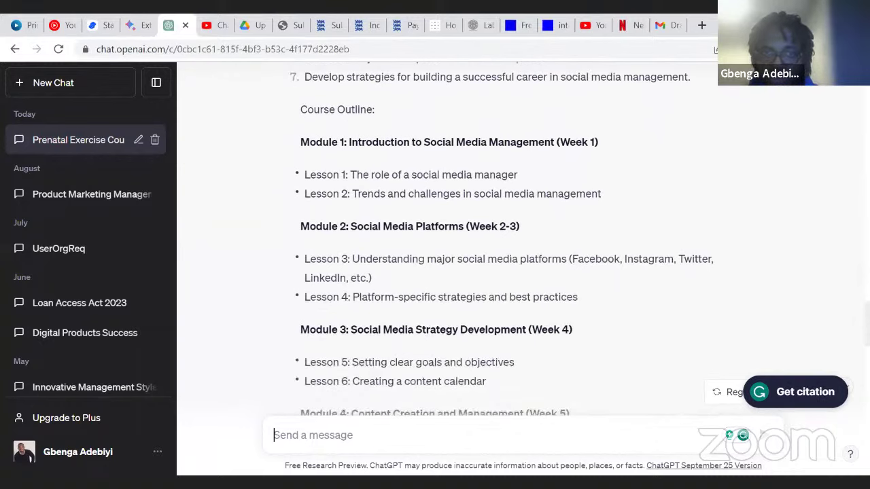
{"action": "scroll", "coordinate": [506, 238], "scroll_direction": "down", "scroll_amount": 1}
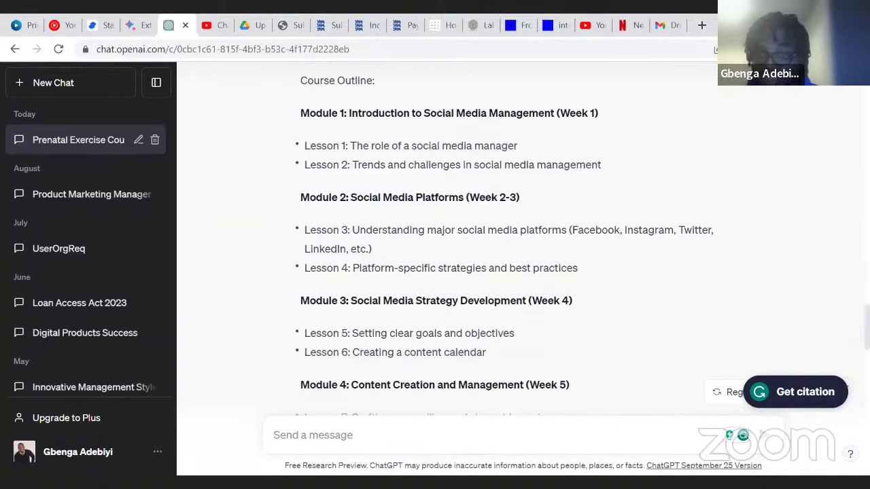
{"action": "scroll", "coordinate": [507, 239], "scroll_direction": "down", "scroll_amount": 4}
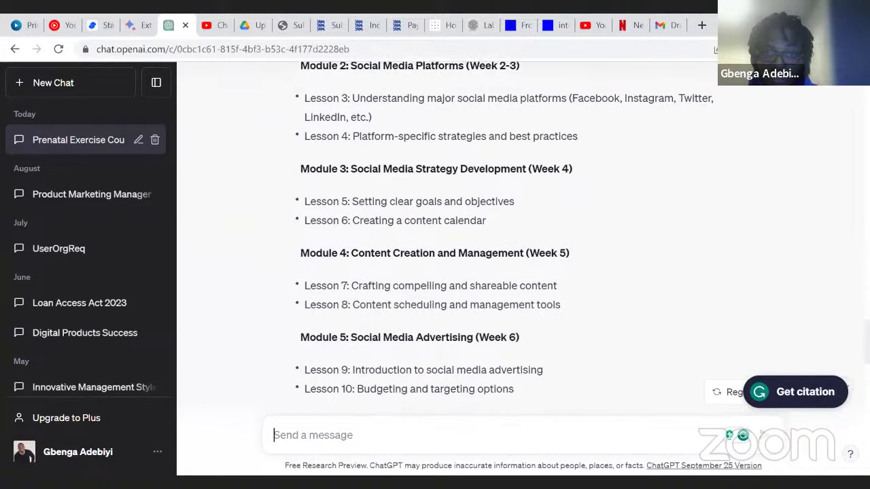
{"action": "scroll", "coordinate": [507, 239], "scroll_direction": "down", "scroll_amount": 4}
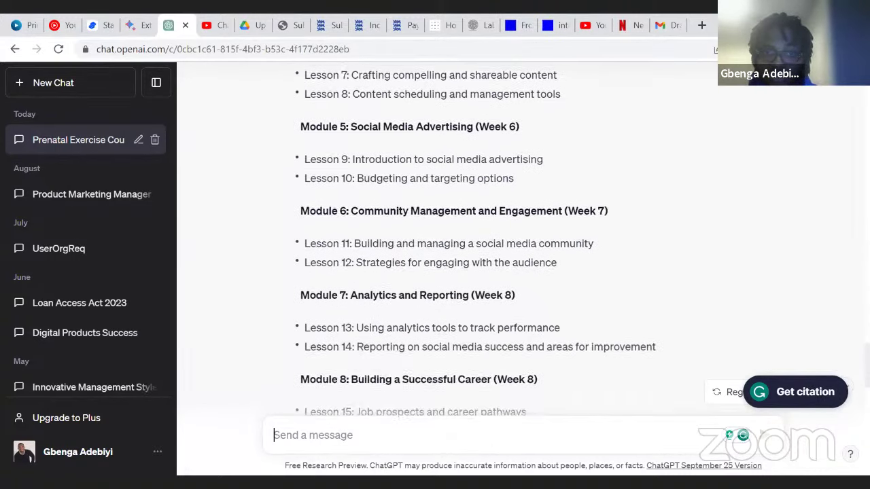
{"action": "scroll", "coordinate": [506, 239], "scroll_direction": "down", "scroll_amount": 1}
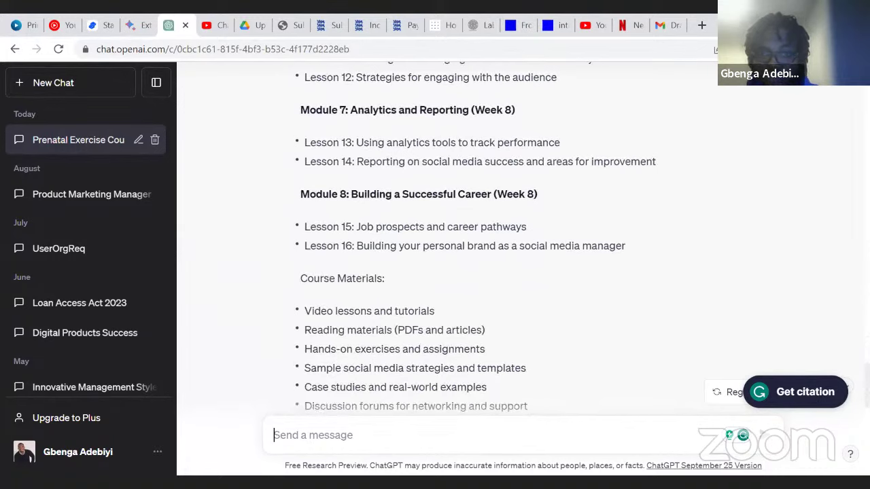
{"action": "scroll", "coordinate": [506, 238], "scroll_direction": "down", "scroll_amount": 1}
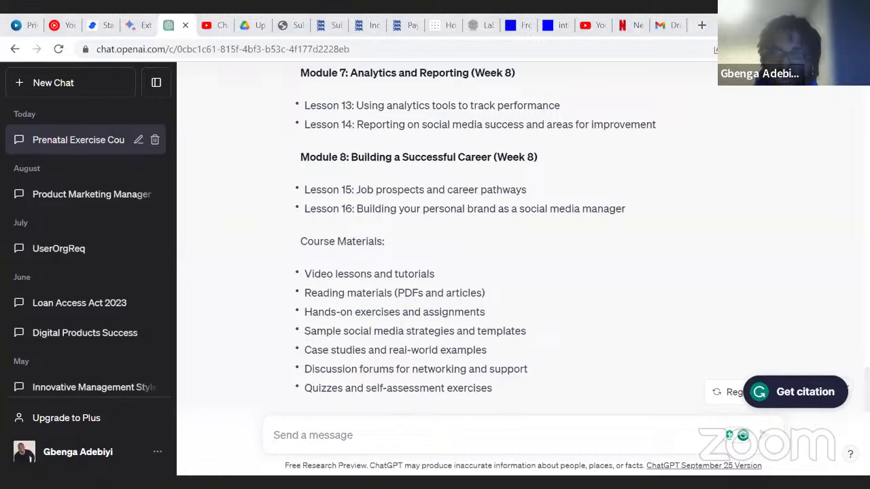
Return to the first prompt of the chat and enter "Weight loss" as the topic in a new message
{"action": "scroll", "coordinate": [266, 320], "scroll_direction": "up", "scroll_amount": 20}
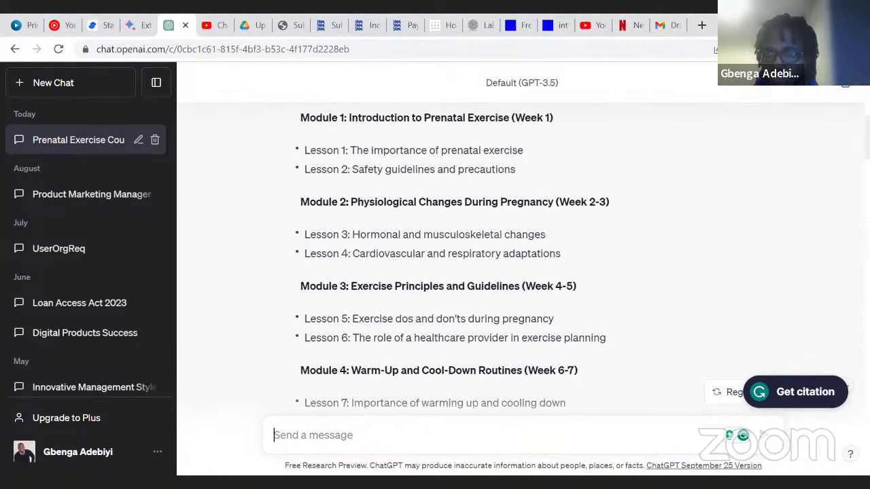
{"action": "scroll", "coordinate": [517, 258], "scroll_direction": "up", "scroll_amount": 6}
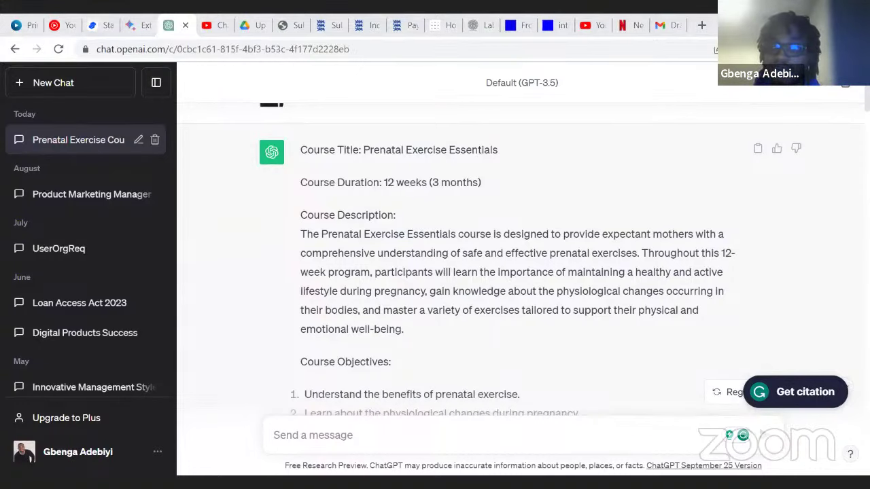
{"action": "scroll", "coordinate": [691, 68], "scroll_direction": "up", "scroll_amount": 1}
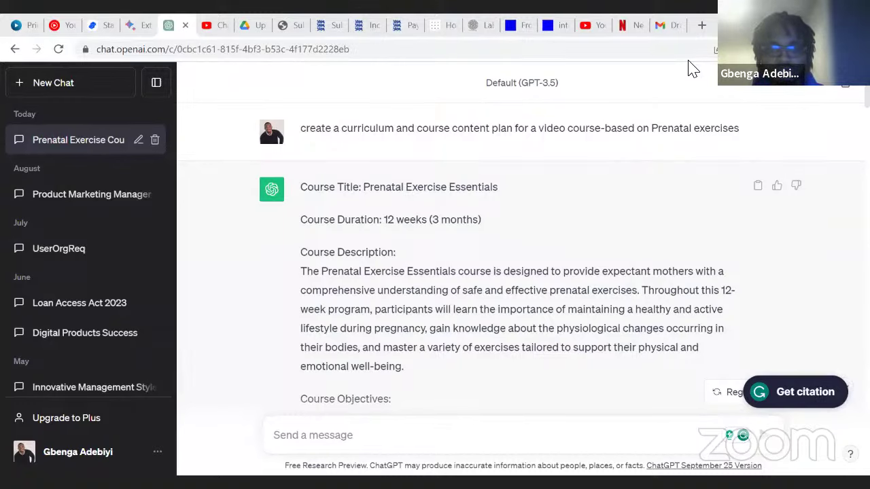
{"action": "left_click", "coordinate": [511, 433]}
{"action": "type", "text": "Weight loss"}
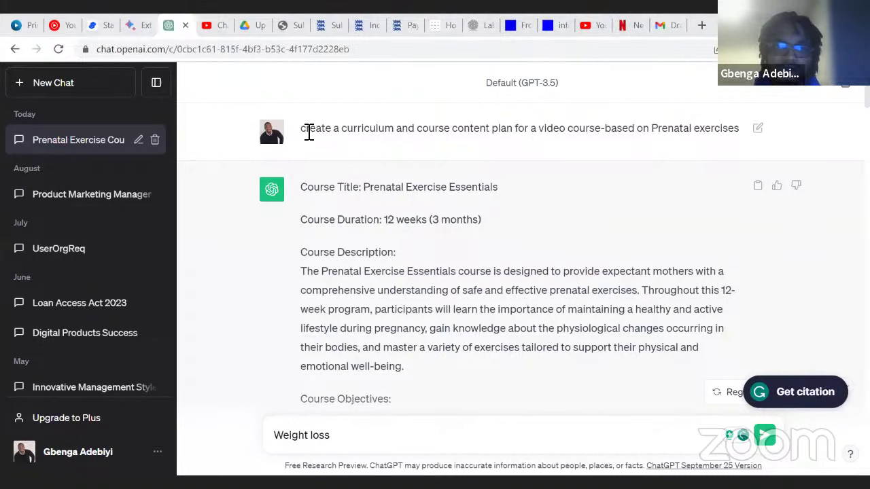
Copy "create a curriculum and course content plan for a video course-based on" from the first prompt, insert it before the topic, and send
{"action": "left_click_drag", "start_coordinate": [302, 131], "coordinate": [651, 145]}
{"action": "key", "text": "ctrl+c"}
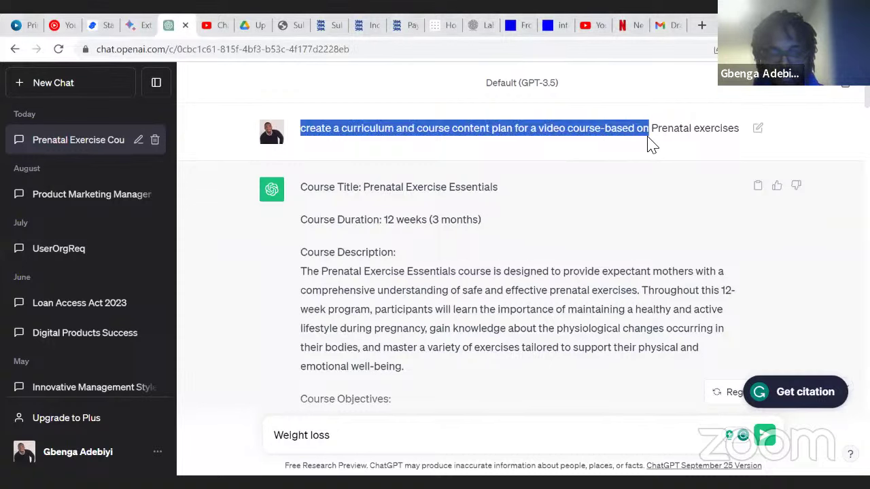
{"action": "left_click", "coordinate": [280, 435]}
{"action": "key", "text": "ctrl+v"}
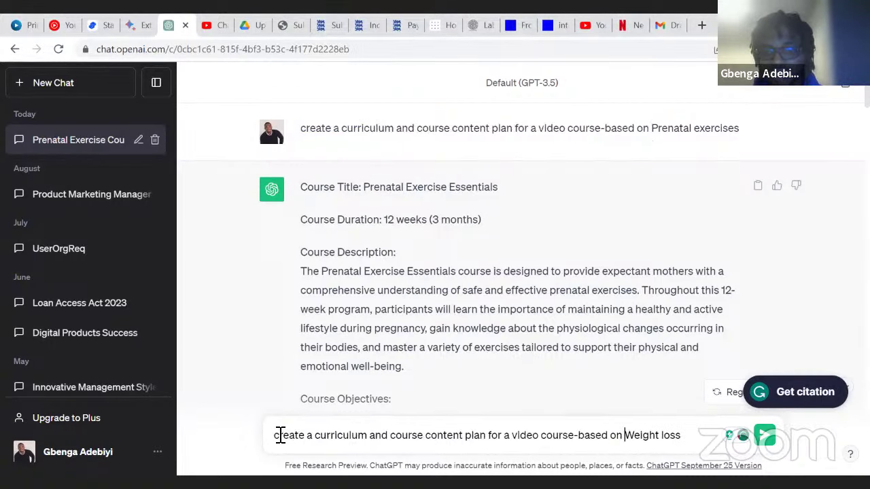
{"action": "key", "text": "Return"}
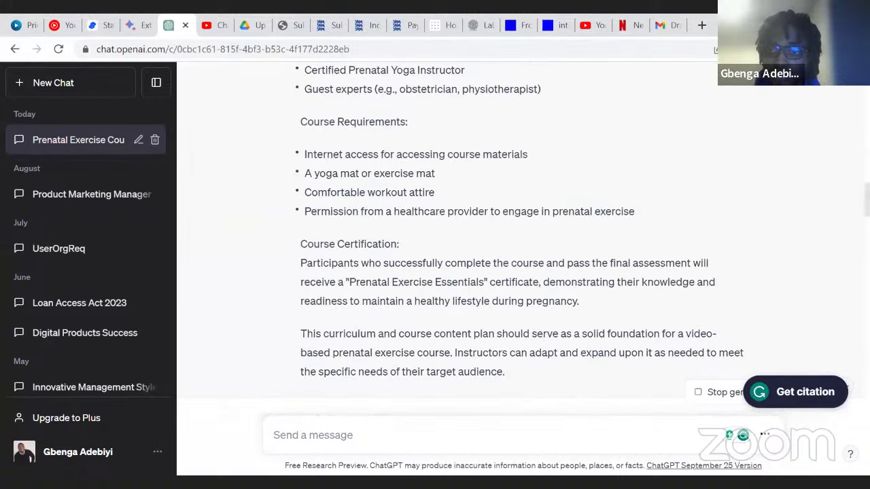
Examine the weight loss course plan down to its course outline and highlight the Lesson 1 title "Understanding the concept of weight loss"
{"action": "scroll", "coordinate": [266, 214], "scroll_direction": "down", "scroll_amount": 5}
{"action": "scroll", "coordinate": [516, 238], "scroll_direction": "down", "scroll_amount": 10}
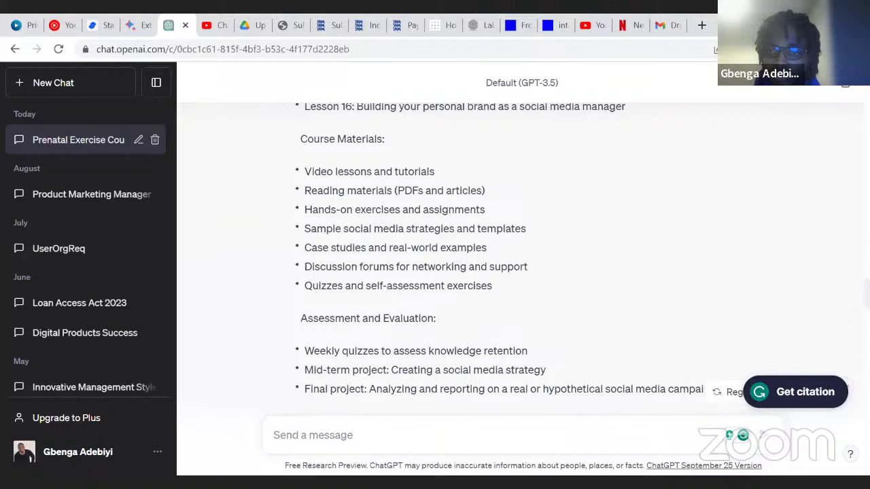
{"action": "scroll", "coordinate": [447, 234], "scroll_direction": "down", "scroll_amount": 3}
{"action": "scroll", "coordinate": [517, 238], "scroll_direction": "down", "scroll_amount": 8}
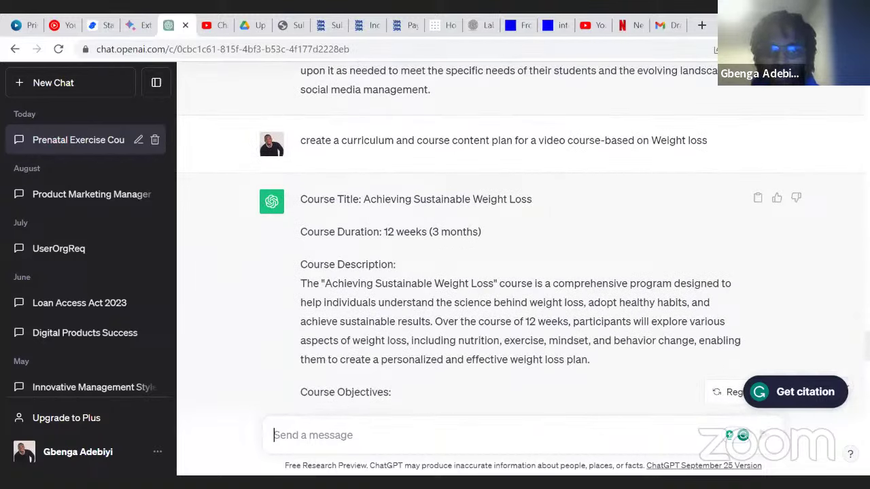
{"action": "scroll", "coordinate": [267, 132], "scroll_direction": "down", "scroll_amount": 5}
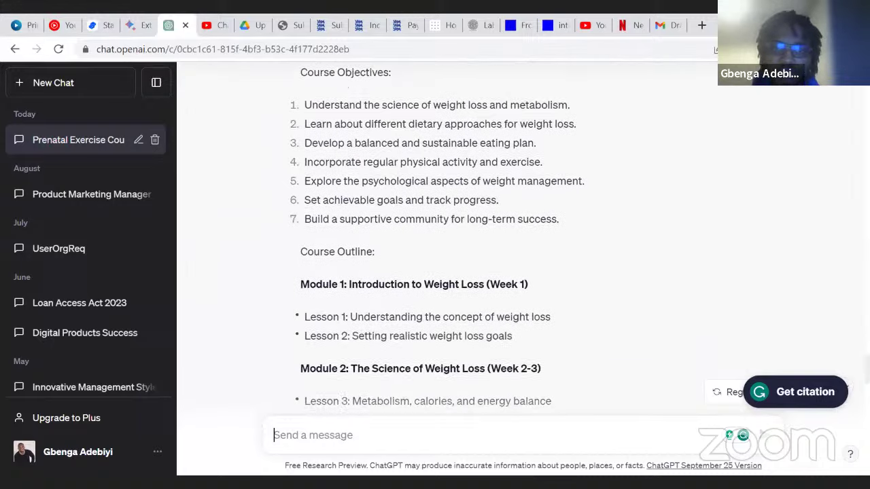
{"action": "scroll", "coordinate": [478, 239], "scroll_direction": "down", "scroll_amount": 1}
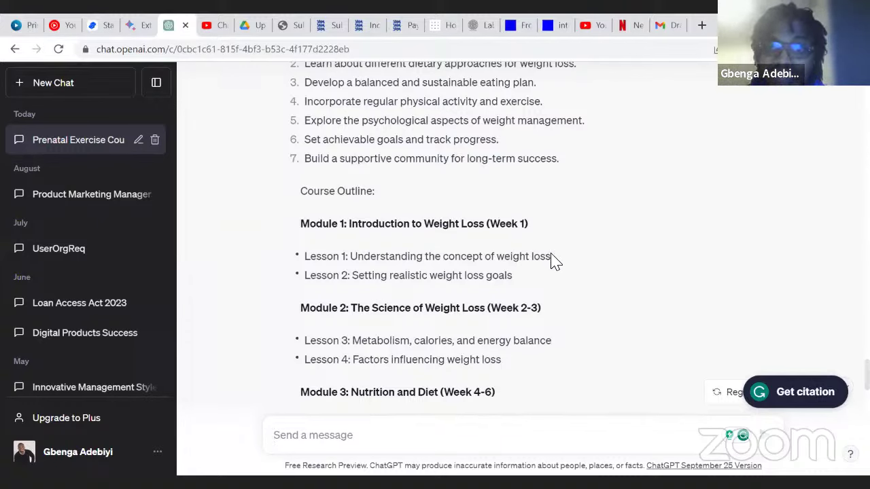
{"action": "left_click_drag", "start_coordinate": [551, 260], "coordinate": [356, 262]}
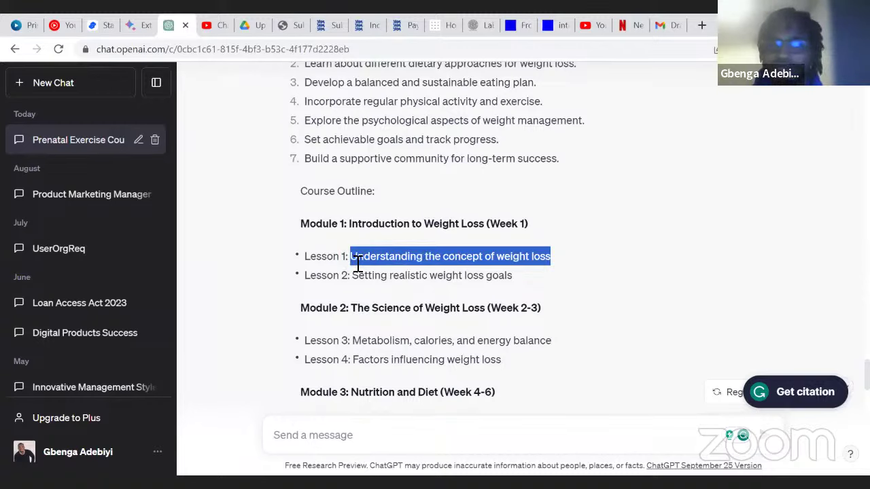
Copy the Lesson 1 title "Understanding the concept of weight loss" from the weight loss course outline
{"action": "left_click", "coordinate": [529, 281]}
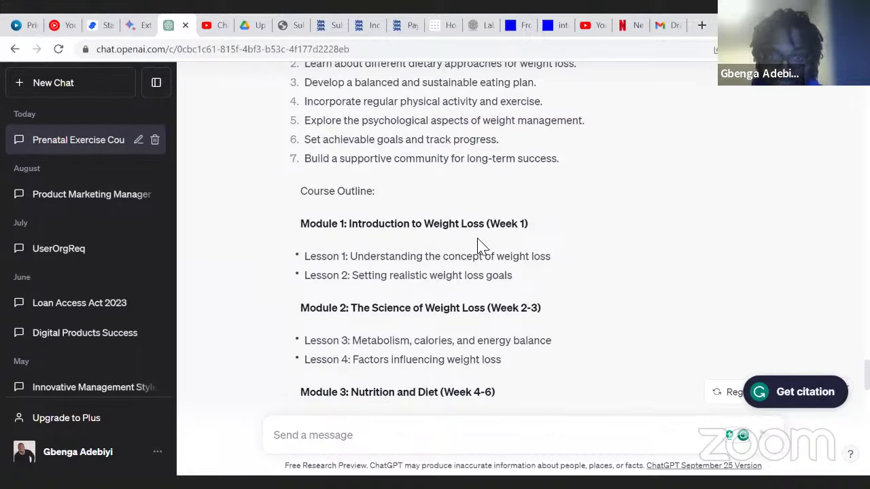
{"action": "left_click_drag", "start_coordinate": [550, 257], "coordinate": [348, 256]}
{"action": "key", "text": "ctrl+c"}
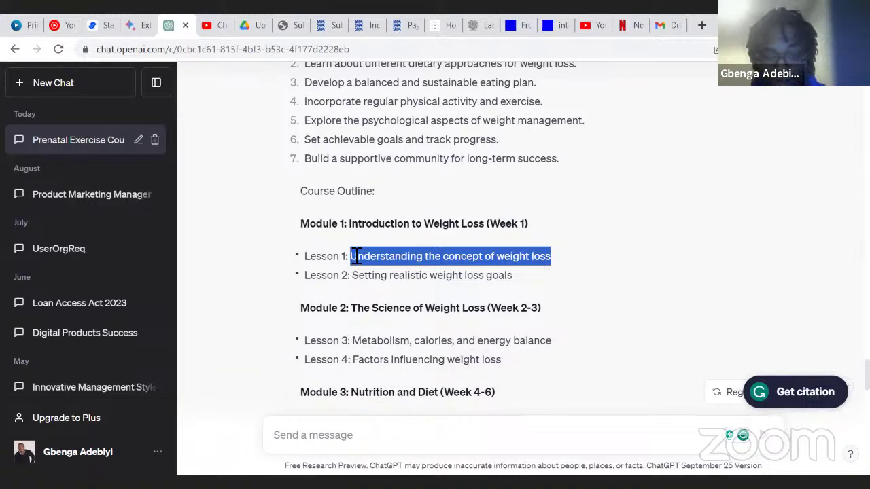
Draft a new message reading "give me a 500 word explanation on the topic"
{"action": "left_click", "coordinate": [378, 425]}
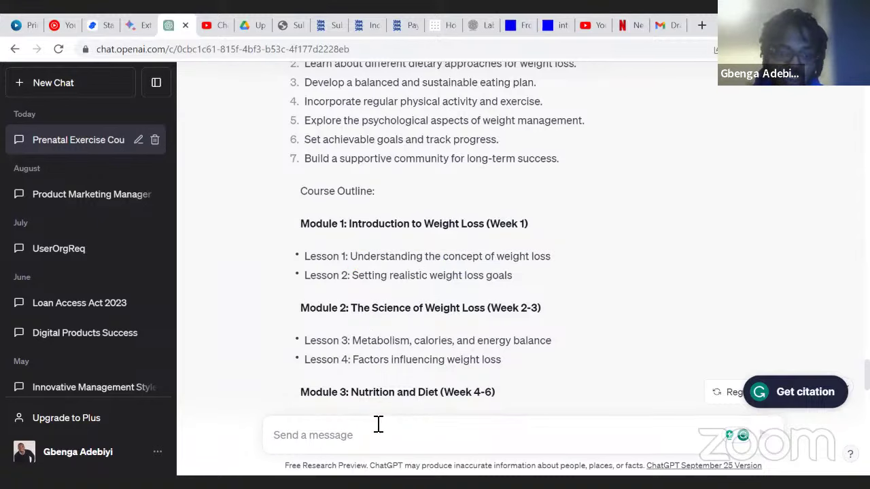
{"action": "type", "text": "give a"}
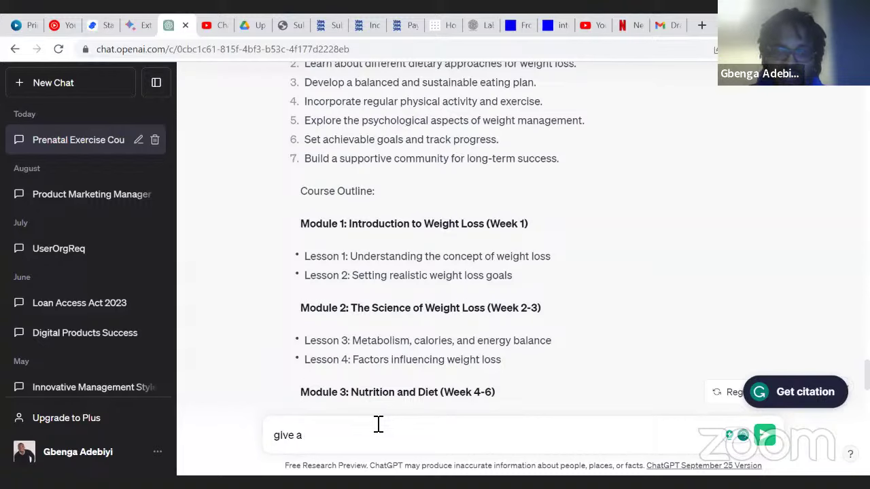
{"action": "key", "text": "BackSpace"}
{"action": "type", "text": "me a "}
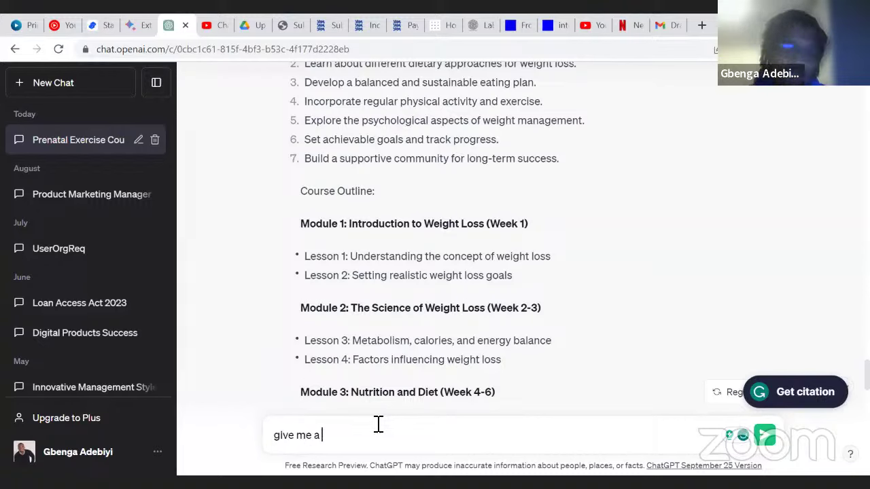
{"action": "type", "text": "500 p"}
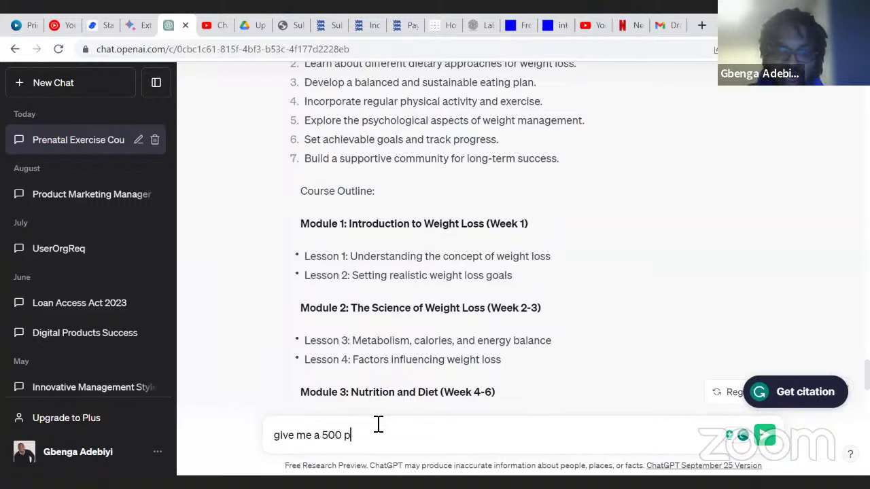
{"action": "type", "text": "ara"}
{"action": "key", "text": "BackSpace"}
{"action": "key", "text": "BackSpace"}
{"action": "key", "text": "BackSpace"}
{"action": "key", "text": "BackSpace"}
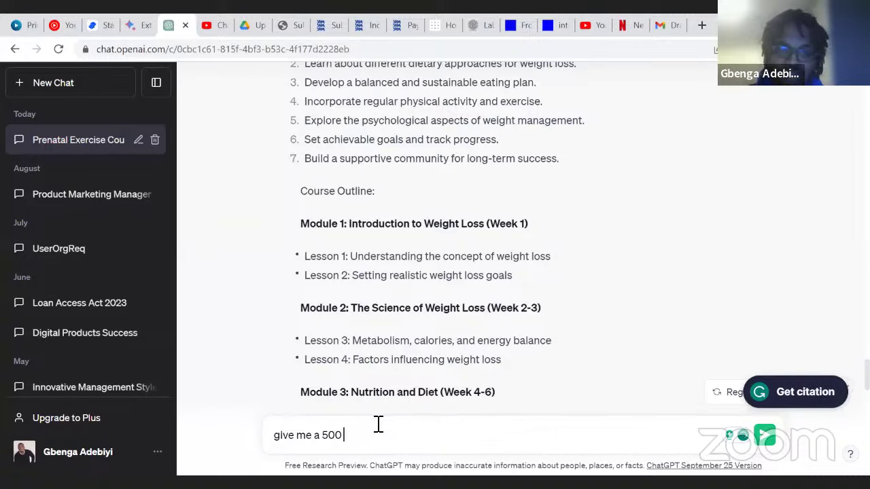
{"action": "type", "text": "word "}
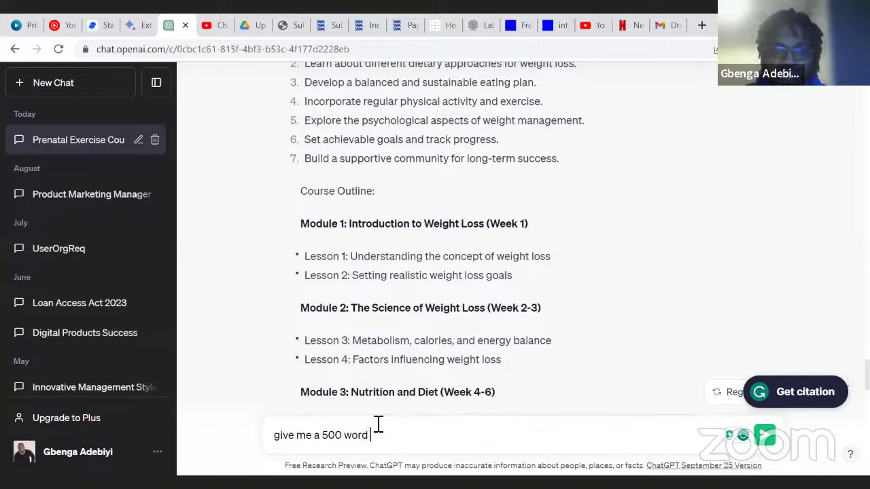
{"action": "type", "text": "on th"}
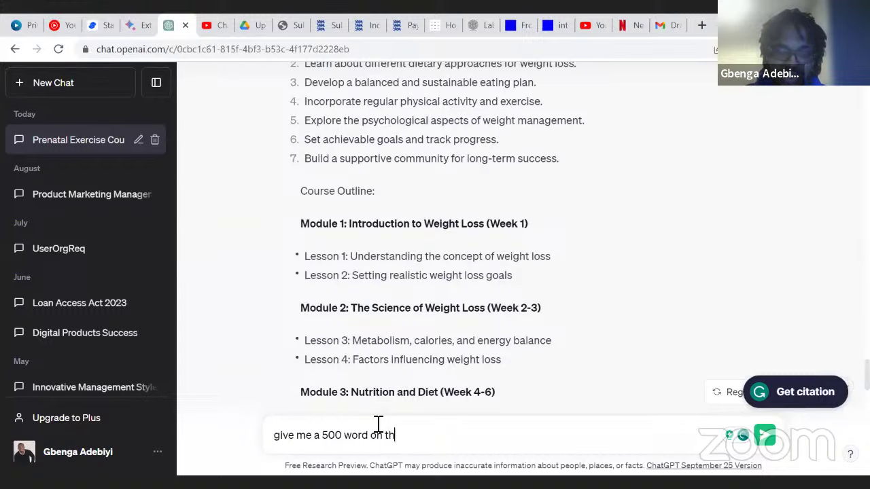
{"action": "type", "text": "e topics"}
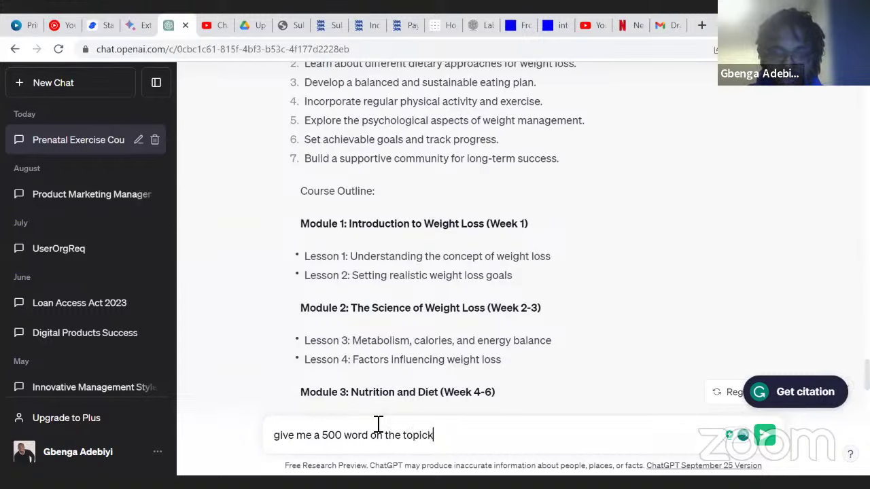
{"action": "key", "text": "BackSpace"}
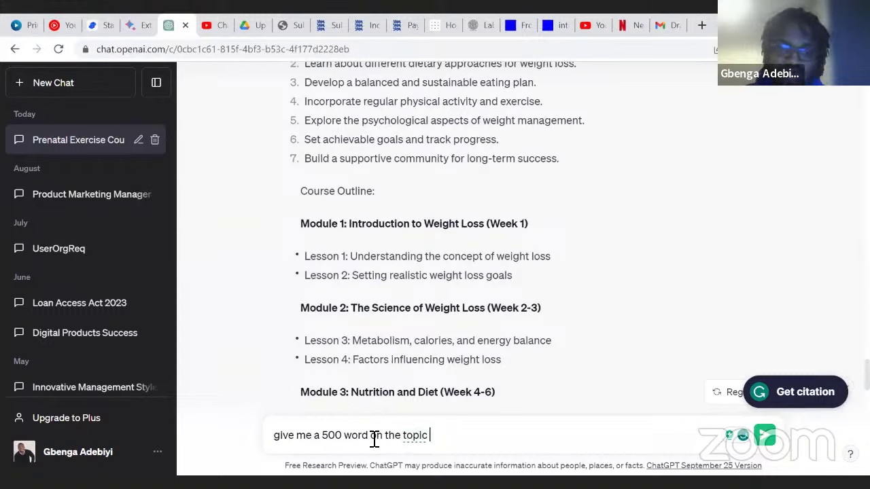
{"action": "type", "text": "explanat"}
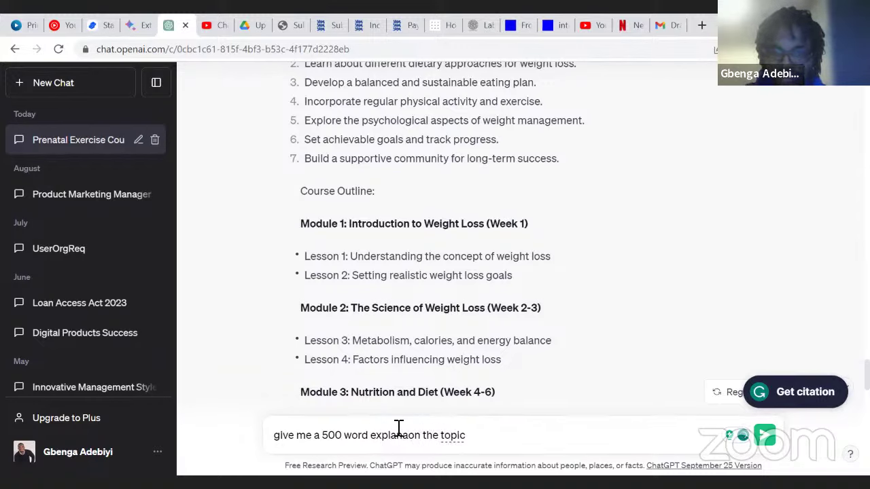
{"action": "type", "text": "ion"}
{"action": "key", "text": "BackSpace"}
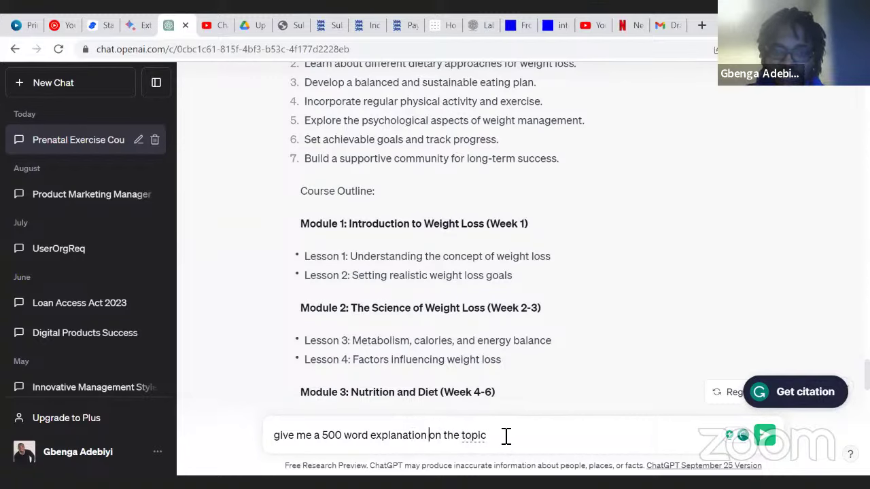
Append the copied title "Understanding the concept of weight loss" in double quotation marks to the prompt and send it
{"action": "key", "text": "ctrl+v"}
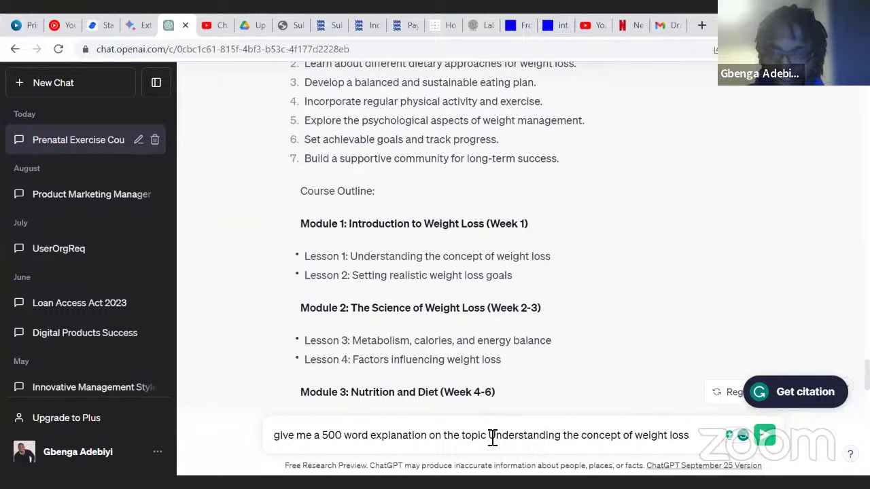
{"action": "left_click", "coordinate": [490, 436]}
{"action": "type", "text": "\""}
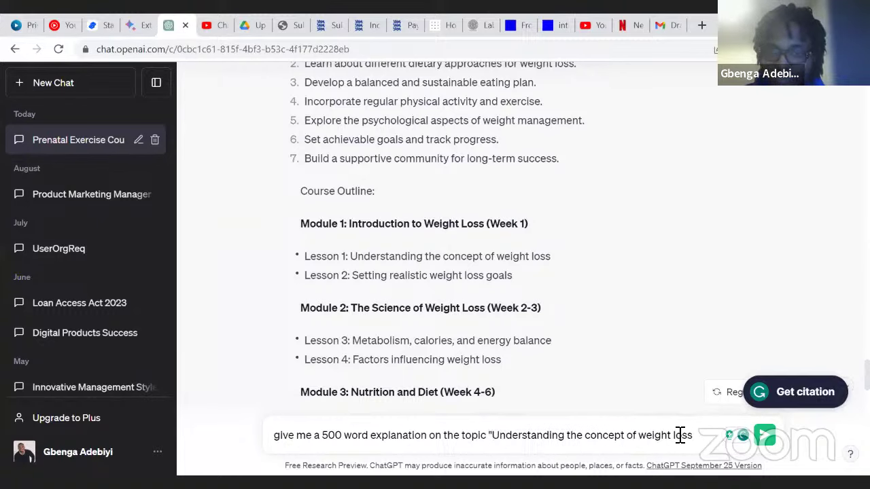
{"action": "left_click", "coordinate": [704, 442]}
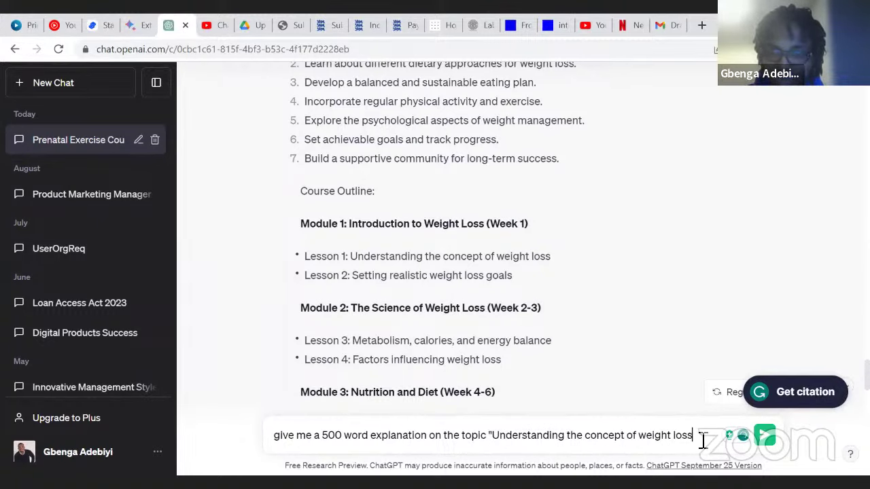
{"action": "type", "text": "\""}
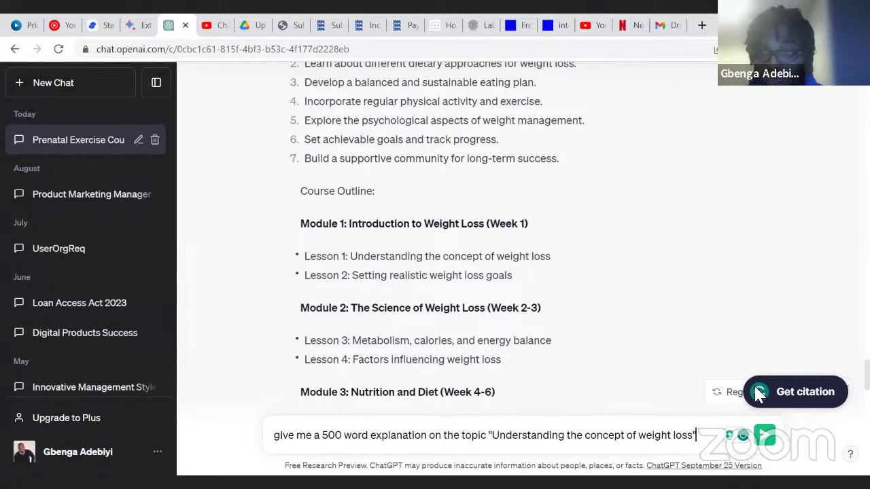
{"action": "left_click", "coordinate": [764, 436]}
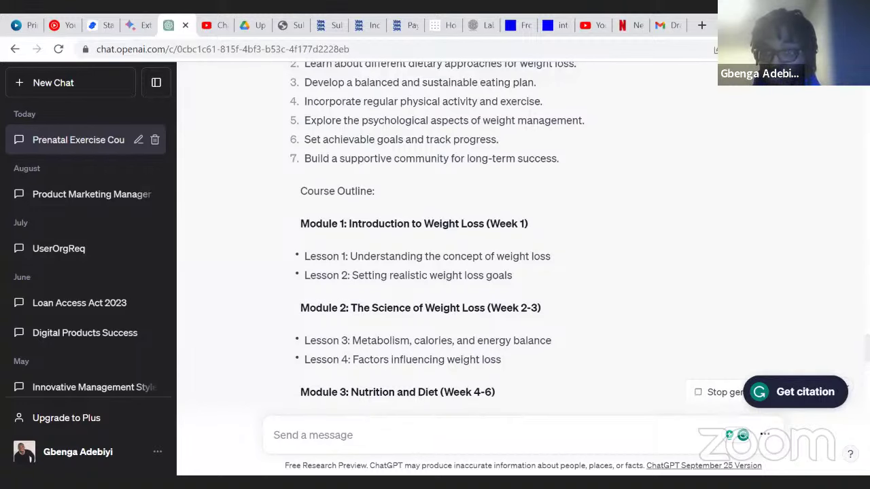
Read through the generated explanation of understanding the concept of weight loss, from its introduction to the paragraphs on physical activity and psychological factors
{"action": "scroll", "coordinate": [761, 433], "scroll_direction": "down", "scroll_amount": 3}
{"action": "scroll", "coordinate": [517, 235], "scroll_direction": "down", "scroll_amount": 15}
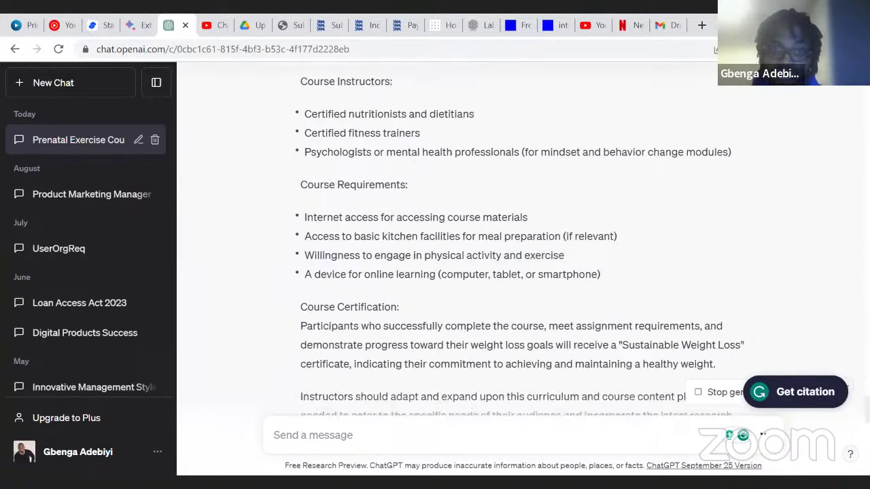
{"action": "scroll", "coordinate": [515, 292], "scroll_direction": "down", "scroll_amount": 2}
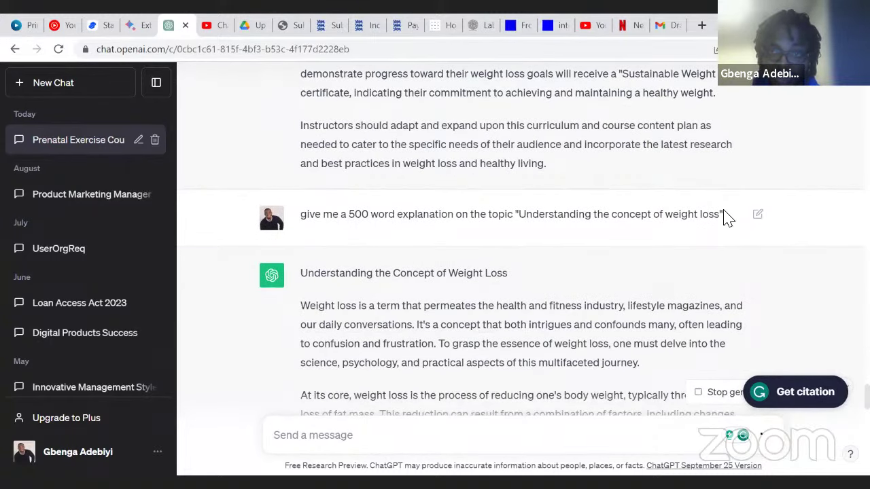
{"action": "scroll", "coordinate": [523, 241], "scroll_direction": "down", "scroll_amount": 2}
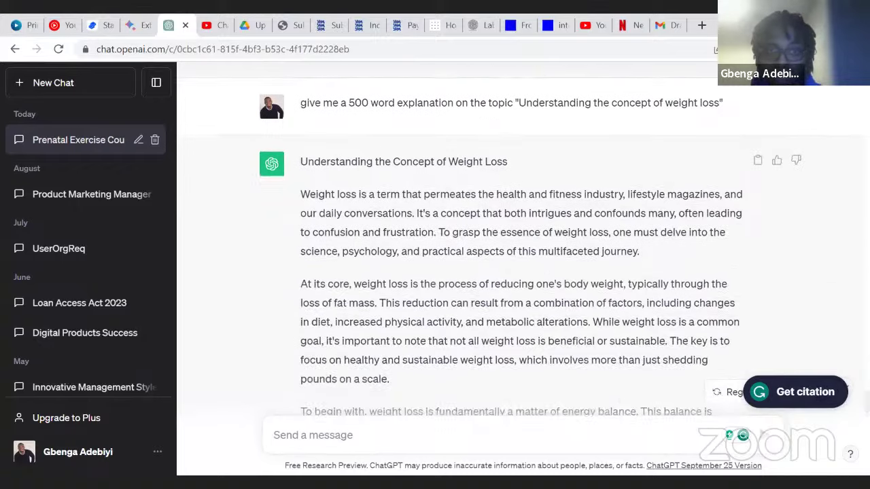
{"action": "scroll", "coordinate": [267, 65], "scroll_direction": "down", "scroll_amount": 4}
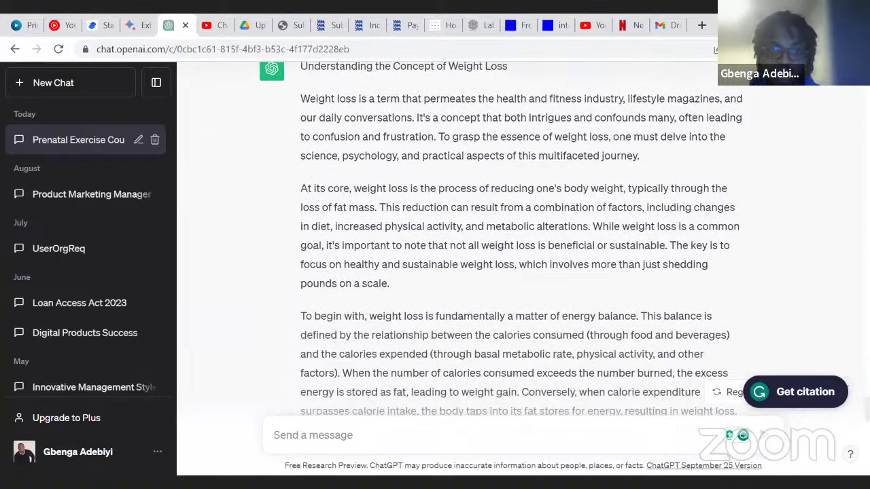
{"action": "scroll", "coordinate": [471, 214], "scroll_direction": "down", "scroll_amount": 8}
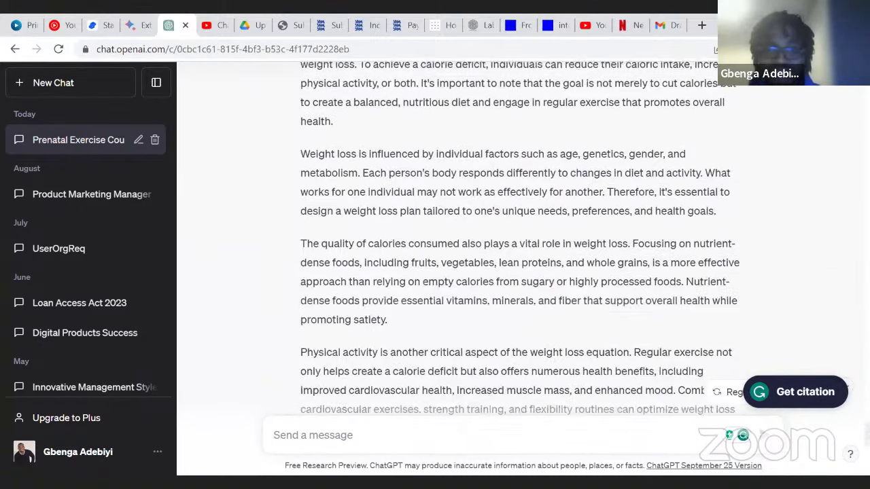
{"action": "scroll", "coordinate": [267, 139], "scroll_direction": "up", "scroll_amount": 13}
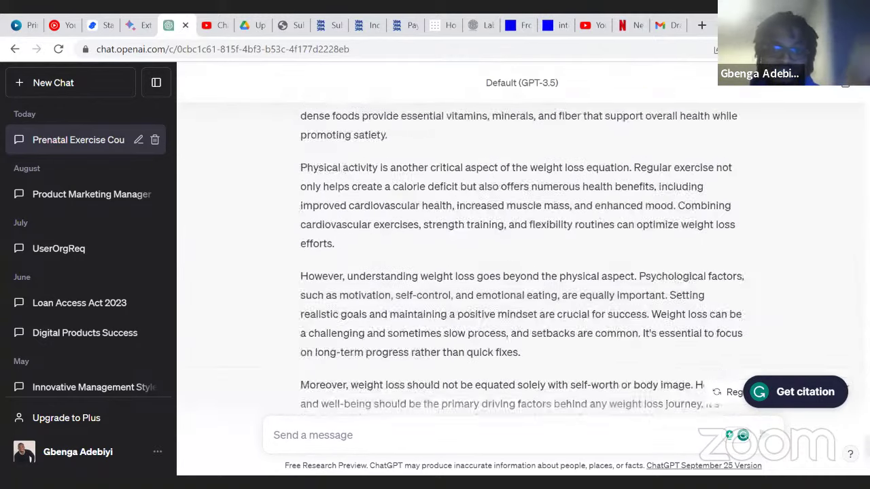
{"action": "scroll", "coordinate": [519, 258], "scroll_direction": "up", "scroll_amount": 2}
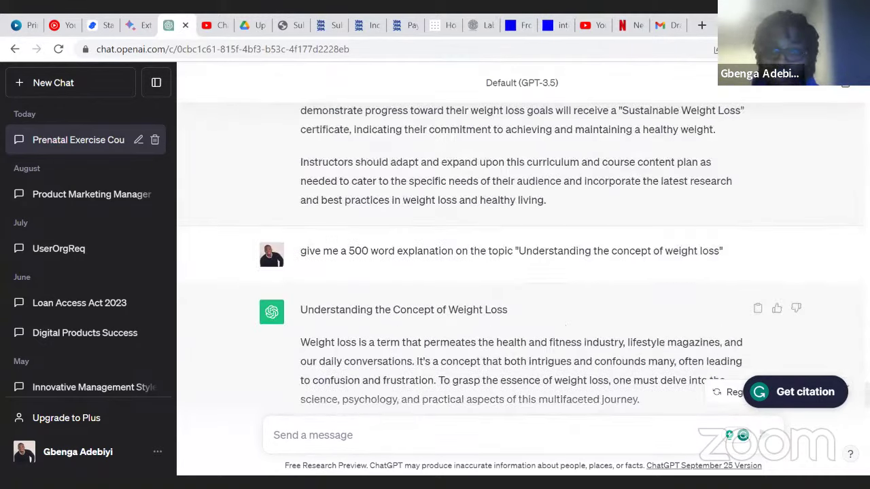
{"action": "scroll", "coordinate": [519, 259], "scroll_direction": "down", "scroll_amount": 3}
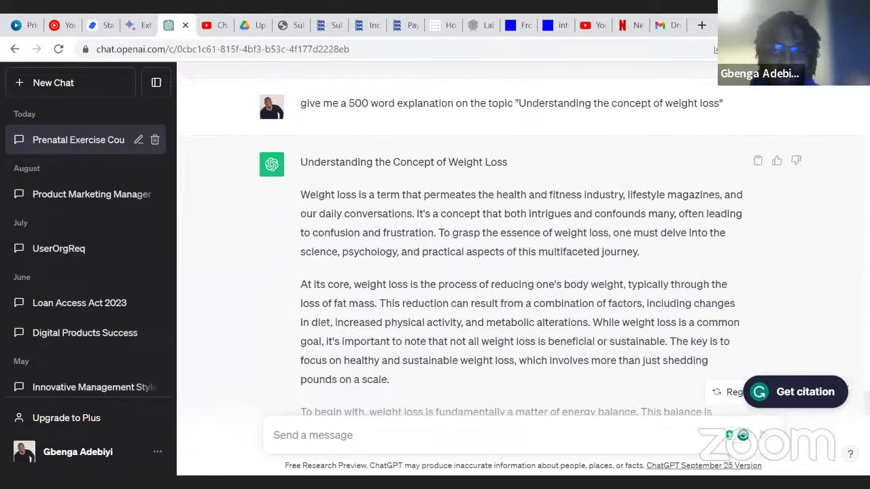
Review the weight loss course plan's description, objectives and module outline again, and compare its lessons with the generated Lesson 1 explanation
{"action": "scroll", "coordinate": [266, 95], "scroll_direction": "up", "scroll_amount": 8}
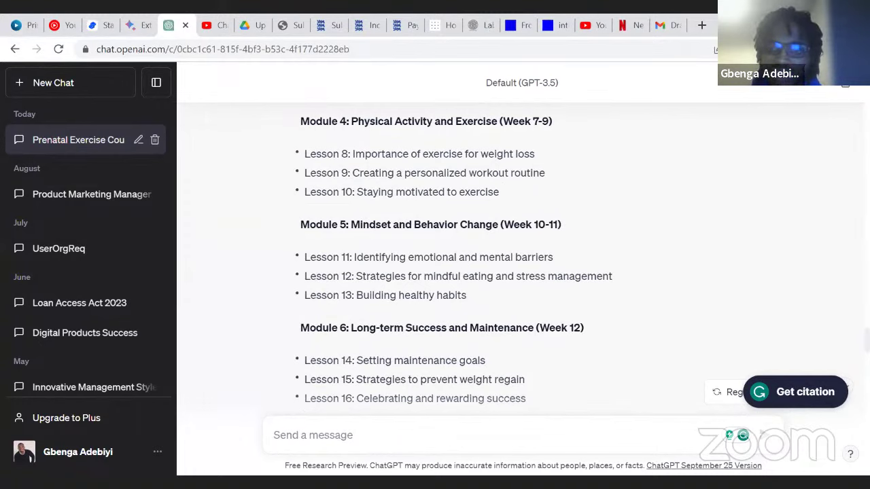
{"action": "scroll", "coordinate": [519, 258], "scroll_direction": "up", "scroll_amount": 10}
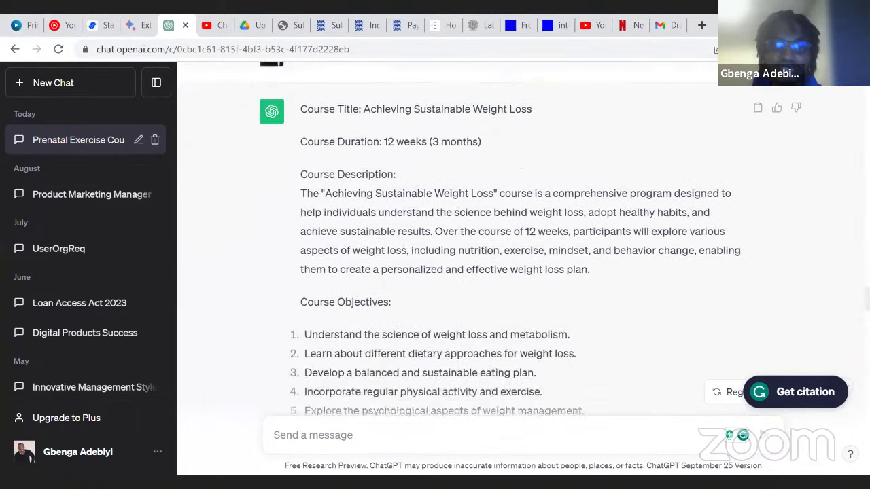
{"action": "scroll", "coordinate": [530, 238], "scroll_direction": "up", "scroll_amount": 1}
{"action": "scroll", "coordinate": [519, 259], "scroll_direction": "down", "scroll_amount": 1}
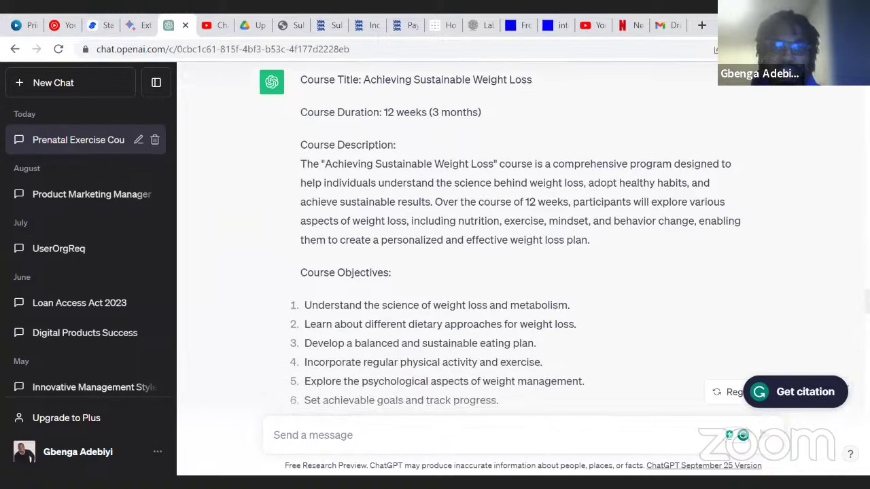
{"action": "scroll", "coordinate": [519, 258], "scroll_direction": "down", "scroll_amount": 2}
{"action": "scroll", "coordinate": [519, 258], "scroll_direction": "up", "scroll_amount": 5}
{"action": "scroll", "coordinate": [519, 258], "scroll_direction": "down", "scroll_amount": 1}
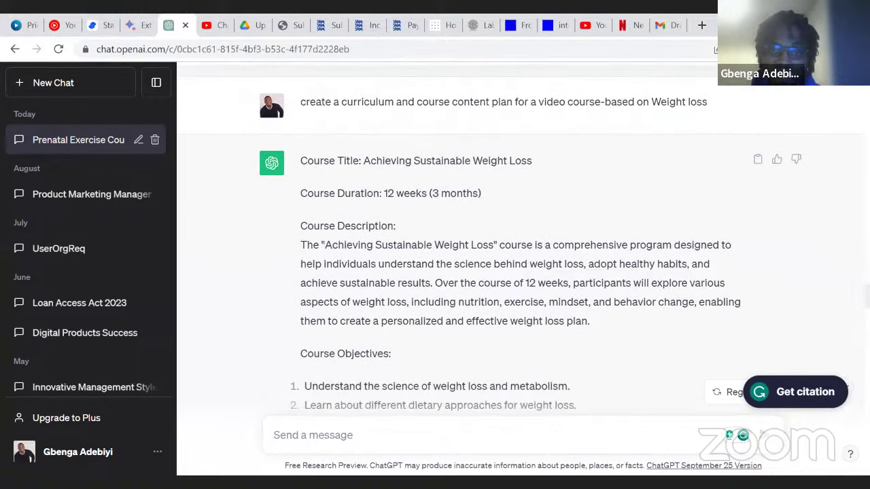
{"action": "scroll", "coordinate": [519, 258], "scroll_direction": "down", "scroll_amount": 6}
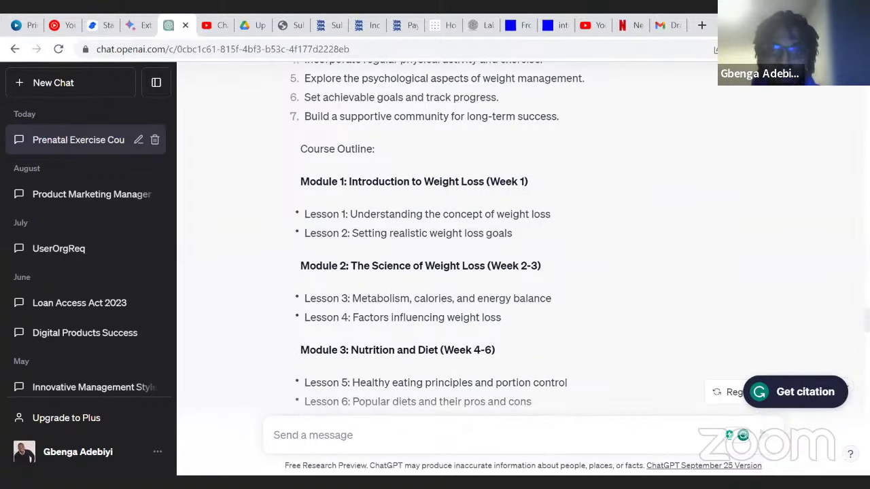
{"action": "scroll", "coordinate": [519, 259], "scroll_direction": "down", "scroll_amount": 4}
{"action": "scroll", "coordinate": [520, 258], "scroll_direction": "up", "scroll_amount": 6}
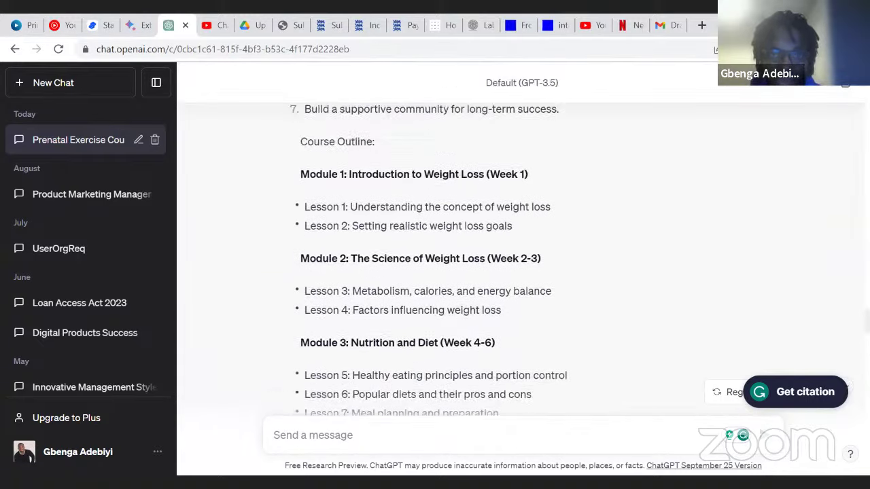
{"action": "scroll", "coordinate": [519, 258], "scroll_direction": "down", "scroll_amount": 1}
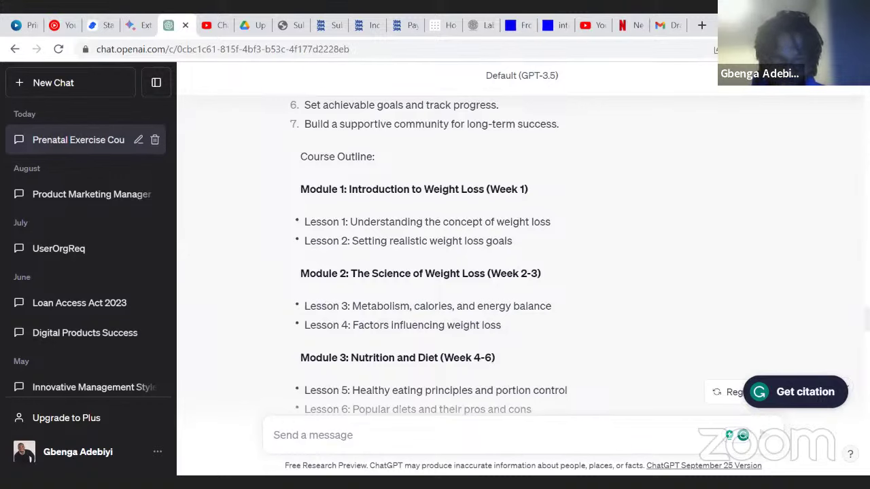
{"action": "scroll", "coordinate": [522, 240], "scroll_direction": "down", "scroll_amount": 20}
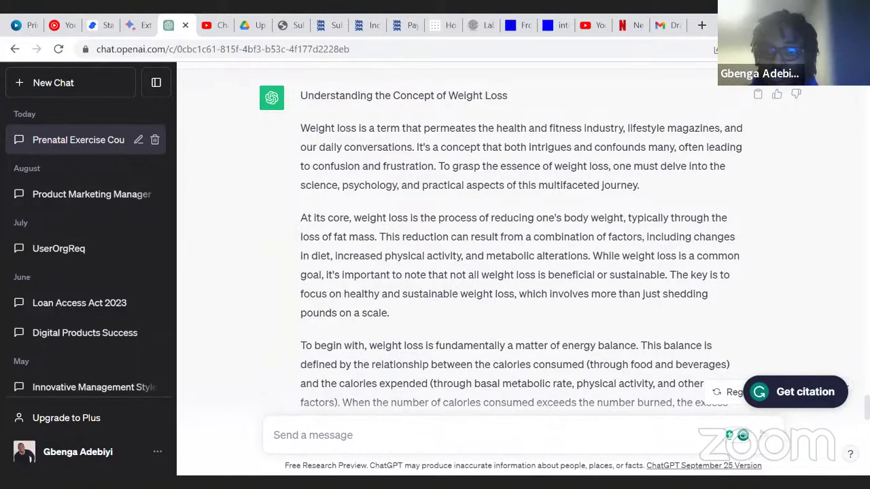
{"action": "scroll", "coordinate": [522, 258], "scroll_direction": "up", "scroll_amount": 10}
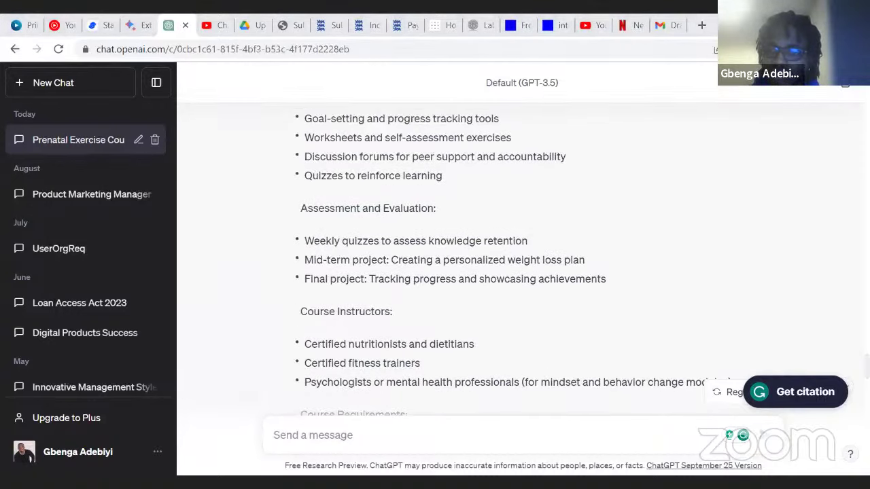
Copy the earlier prompt "create a curriculum and course content plan for a video course-based on Weight loss" into a new message
{"action": "scroll", "coordinate": [266, 175], "scroll_direction": "up", "scroll_amount": 15}
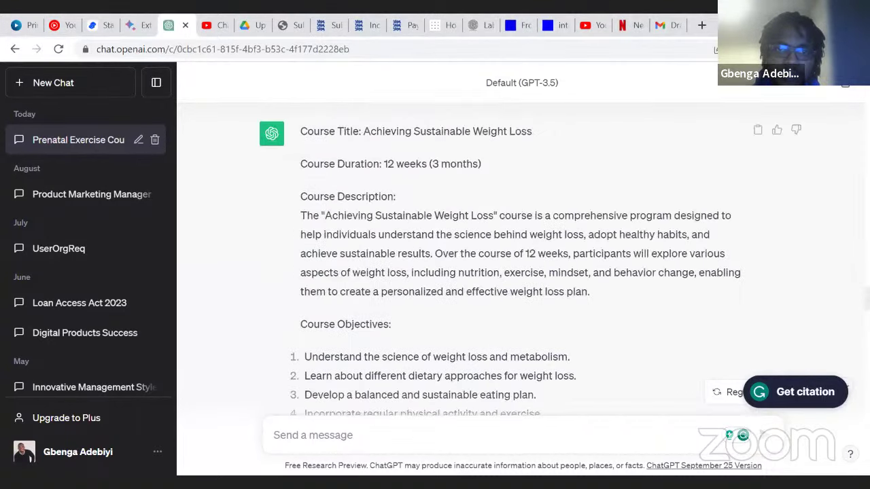
{"action": "scroll", "coordinate": [266, 175], "scroll_direction": "up", "scroll_amount": 2}
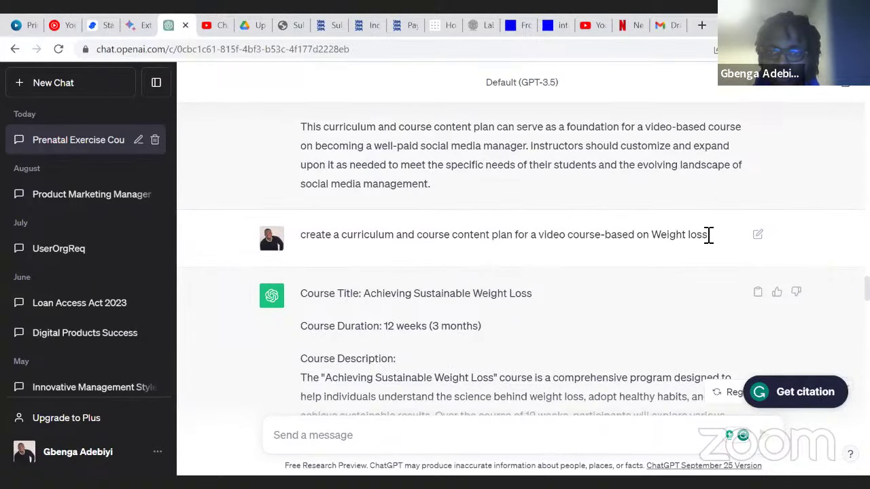
{"action": "left_click_drag", "start_coordinate": [708, 235], "coordinate": [293, 240]}
{"action": "key", "text": "ctrl+c"}
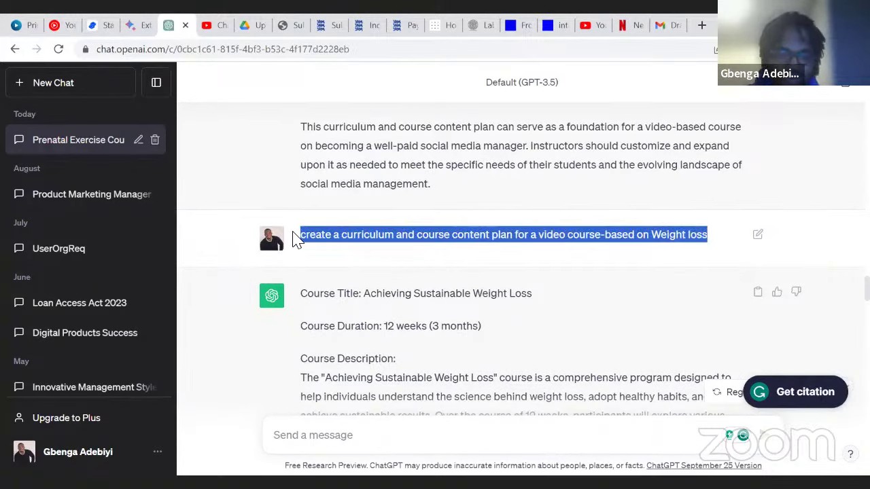
{"action": "left_click", "coordinate": [346, 442]}
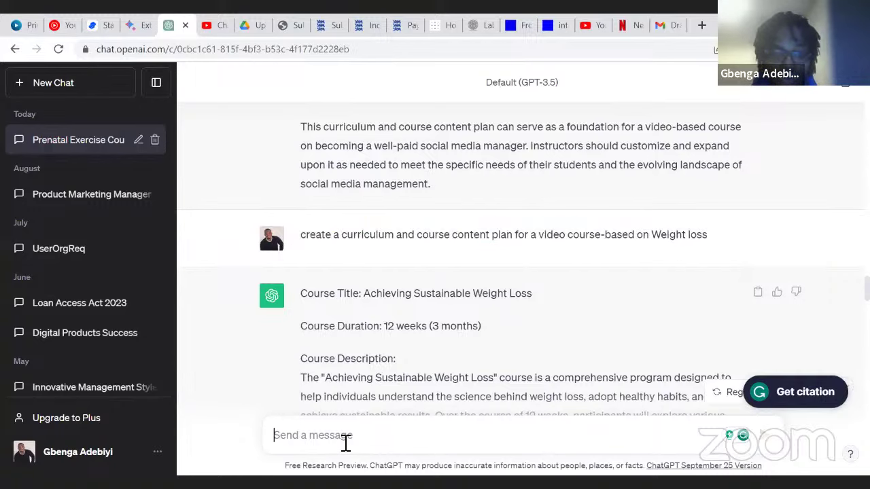
{"action": "key", "text": "ctrl+v"}
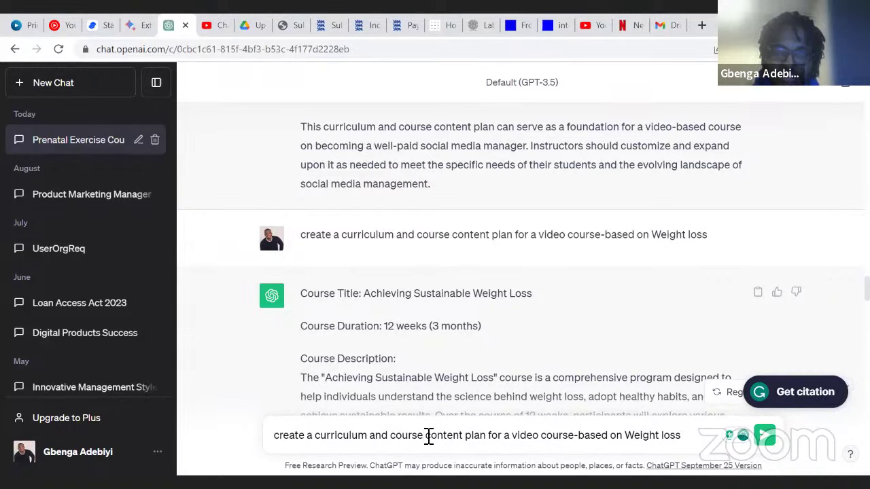
Reword the start of the draft prompt to "create a content table", removing the curriculum, course and plan wording
{"action": "key", "text": "BackSpace"}
{"action": "key", "text": "BackSpace"}
{"action": "key", "text": "BackSpace"}
{"action": "key", "text": "BackSpace"}
{"action": "key", "text": "BackSpace"}
{"action": "key", "text": "BackSpace"}
{"action": "key", "text": "BackSpace"}
{"action": "key", "text": "BackSpace"}
{"action": "key", "text": "BackSpace"}
{"action": "key", "text": "BackSpace"}
{"action": "key", "text": "BackSpace"}
{"action": "key", "text": "BackSpace"}
{"action": "key", "text": "BackSpace"}
{"action": "key", "text": "BackSpace"}
{"action": "key", "text": "BackSpace"}
{"action": "key", "text": "BackSpace"}
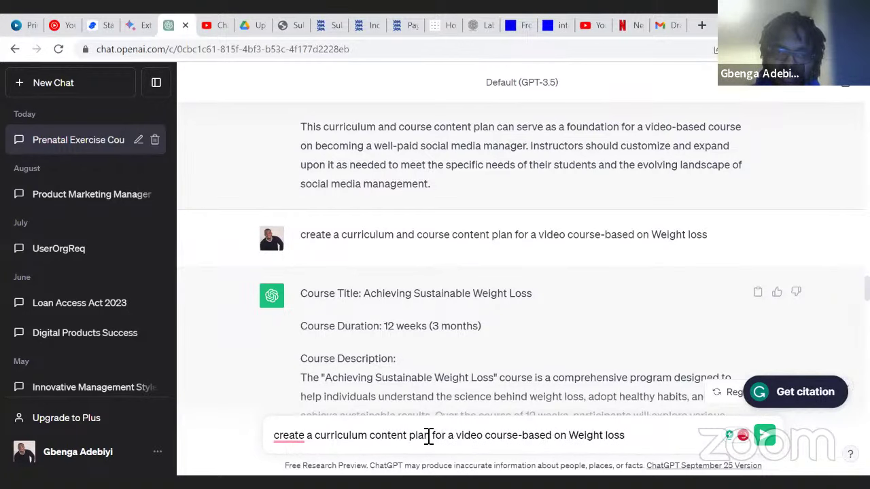
{"action": "key", "text": "BackSpace"}
{"action": "key", "text": "BackSpace"}
{"action": "key", "text": "BackSpace"}
{"action": "key", "text": "BackSpace"}
{"action": "key", "text": "BackSpace"}
{"action": "key", "text": "BackSpace"}
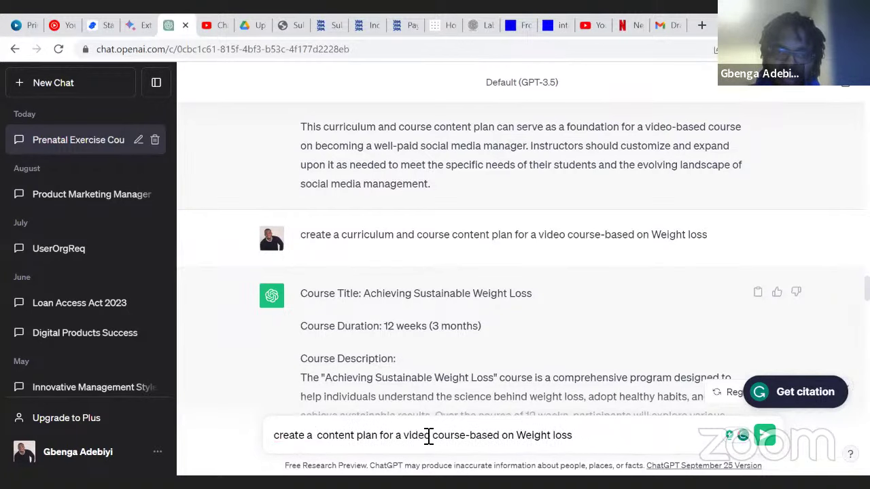
{"action": "left_click", "coordinate": [381, 435]}
{"action": "key", "text": "BackSpace"}
{"action": "key", "text": "BackSpace"}
{"action": "key", "text": "BackSpace"}
{"action": "key", "text": "BackSpace"}
{"action": "key", "text": "BackSpace"}
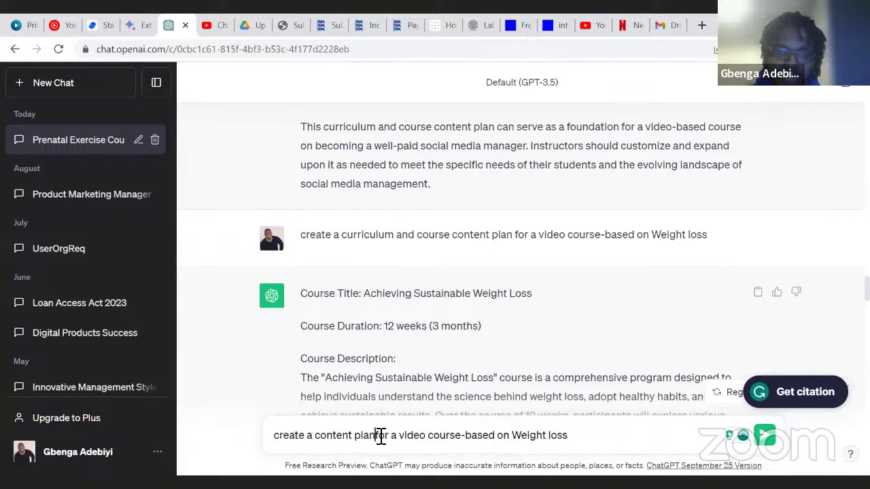
{"action": "type", "text": "table"}
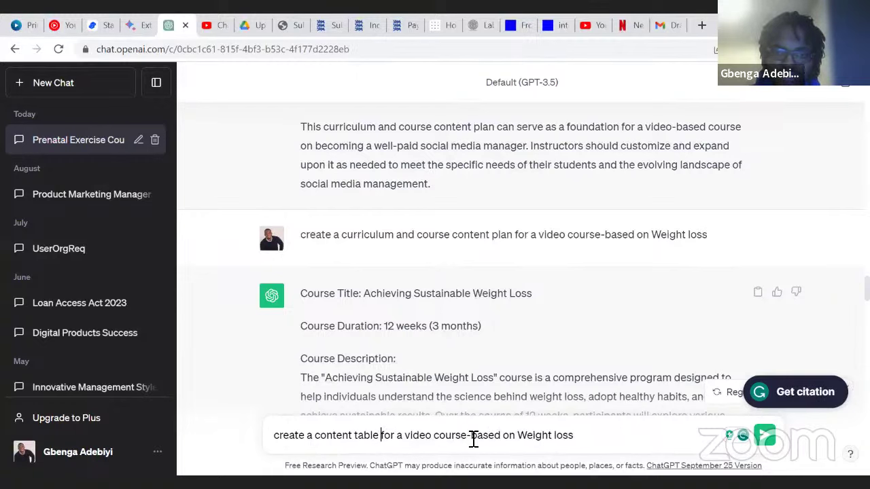
Replace the video course wording so the prompt reads "create a content table for an ebook based on Weight loss" and send it
{"action": "key", "text": "BackSpace"}
{"action": "key", "text": "BackSpace"}
{"action": "key", "text": "BackSpace"}
{"action": "key", "text": "BackSpace"}
{"action": "key", "text": "BackSpace"}
{"action": "key", "text": "BackSpace"}
{"action": "key", "text": "BackSpace"}
{"action": "key", "text": "BackSpace"}
{"action": "key", "text": "BackSpace"}
{"action": "key", "text": "BackSpace"}
{"action": "key", "text": "BackSpace"}
{"action": "key", "text": "BackSpace"}
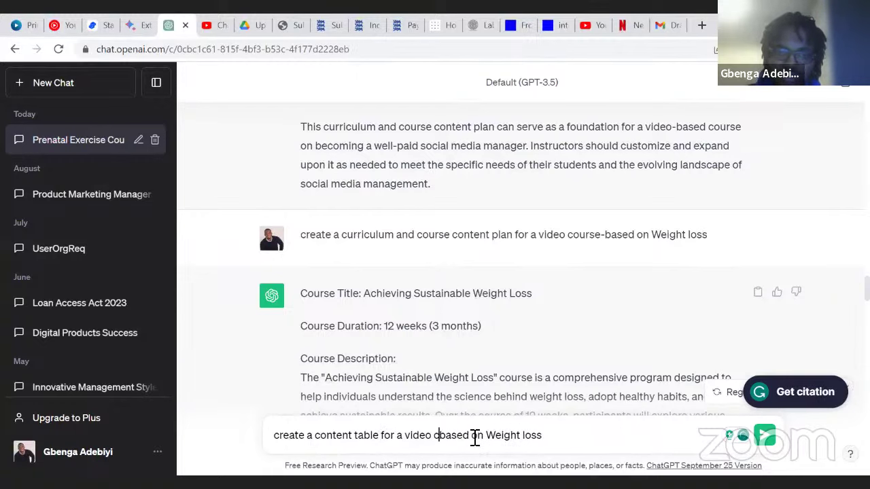
{"action": "key", "text": "BackSpace"}
{"action": "key", "text": "BackSpace"}
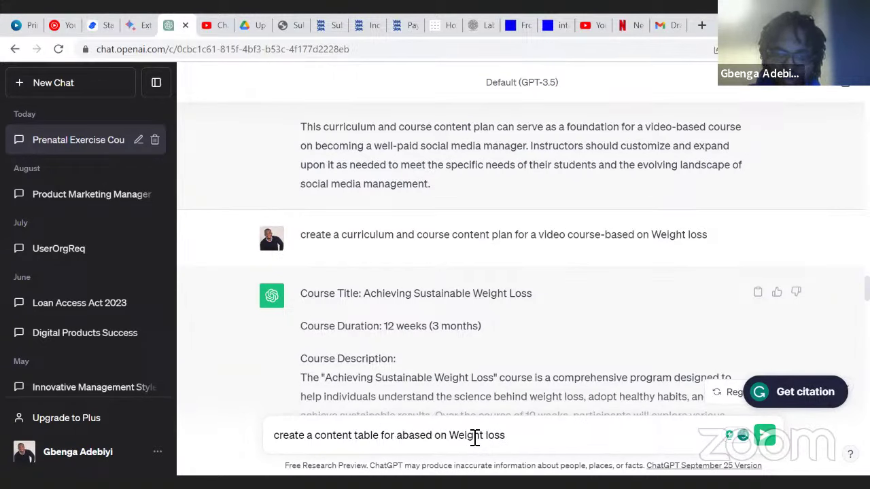
{"action": "type", "text": "n ebok "}
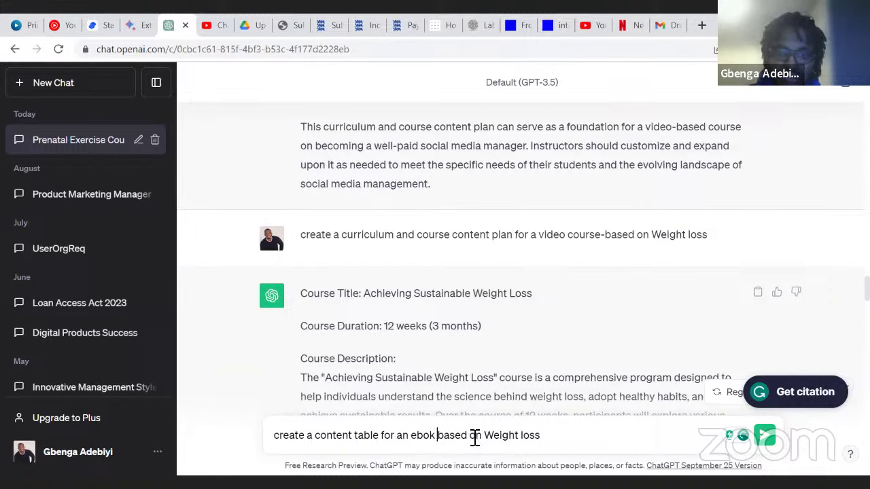
{"action": "type", "text": "ok"}
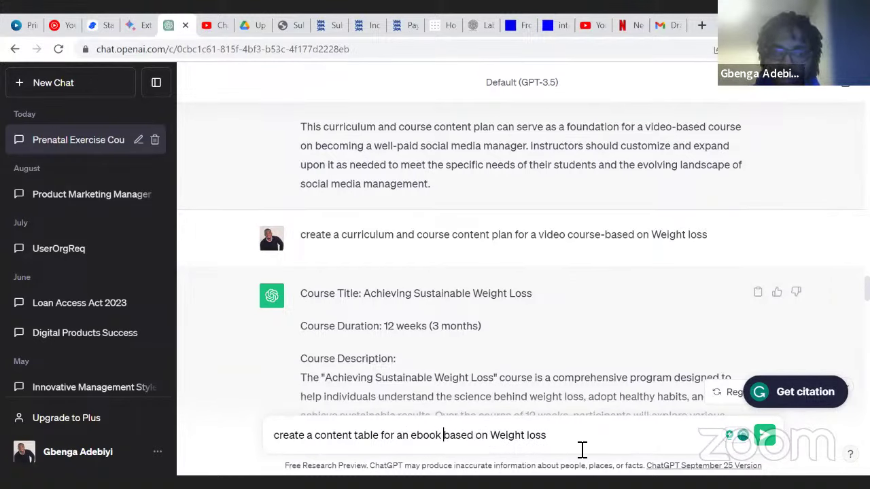
{"action": "left_click", "coordinate": [773, 445]}
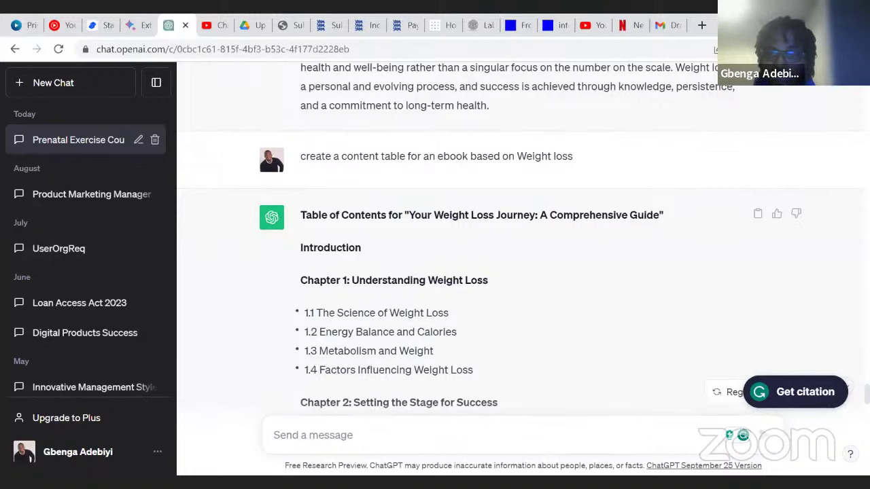
Read through the generated weight loss ebook table of contents, from the introduction and chapters to the appendices
{"action": "scroll", "coordinate": [530, 235], "scroll_direction": "down", "scroll_amount": 5}
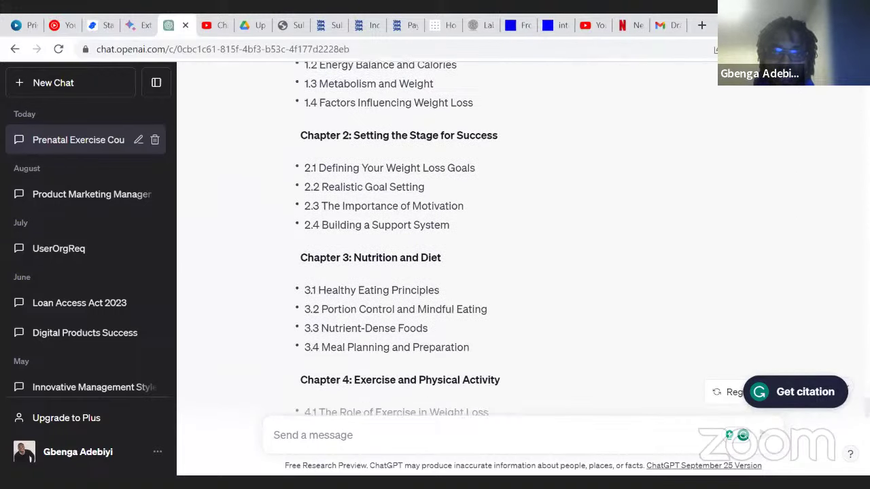
{"action": "scroll", "coordinate": [421, 238], "scroll_direction": "down", "scroll_amount": 10}
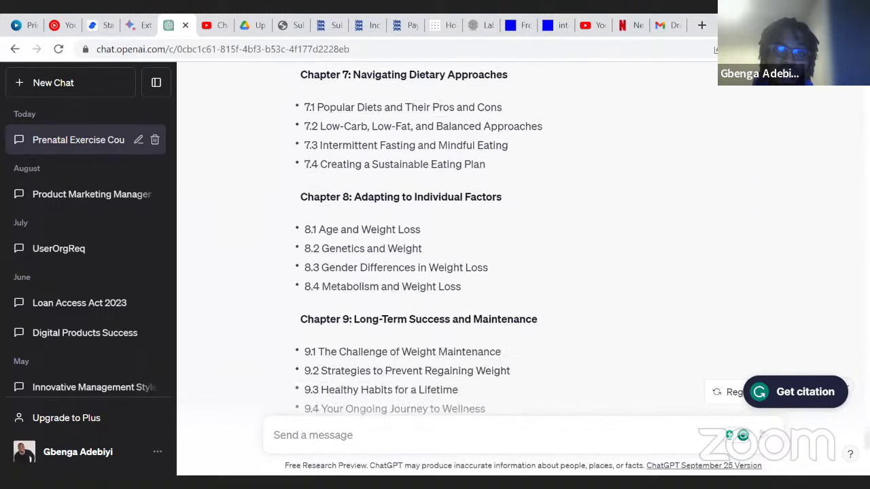
{"action": "scroll", "coordinate": [421, 238], "scroll_direction": "down", "scroll_amount": 3}
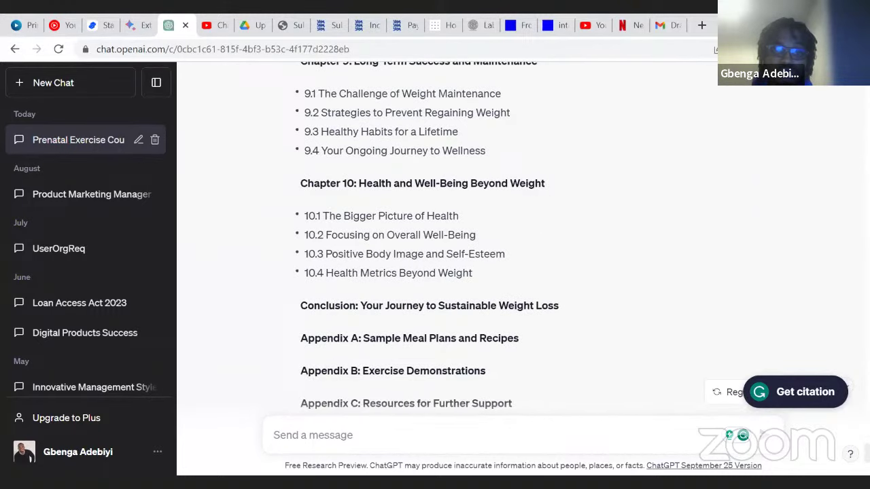
{"action": "scroll", "coordinate": [428, 238], "scroll_direction": "up", "scroll_amount": 3}
{"action": "scroll", "coordinate": [428, 238], "scroll_direction": "down", "scroll_amount": 3}
{"action": "scroll", "coordinate": [429, 238], "scroll_direction": "up", "scroll_amount": 10}
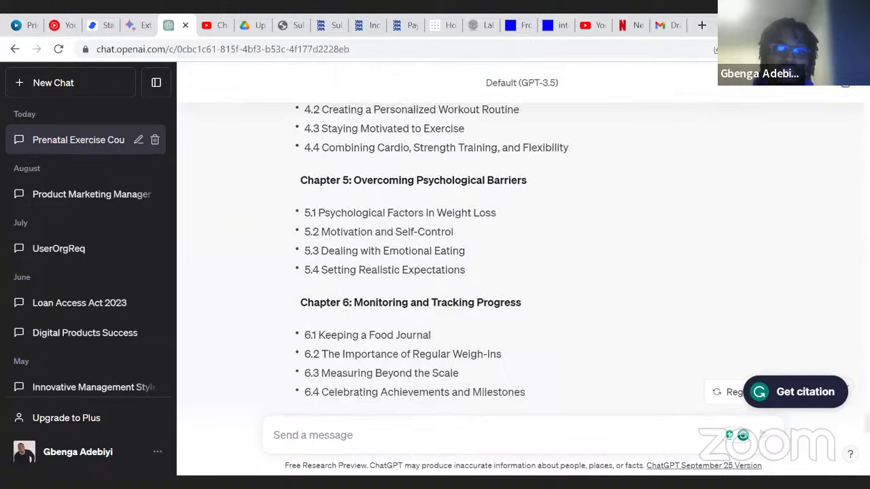
{"action": "scroll", "coordinate": [428, 237], "scroll_direction": "up", "scroll_amount": 12}
{"action": "scroll", "coordinate": [428, 238], "scroll_direction": "down", "scroll_amount": 2}
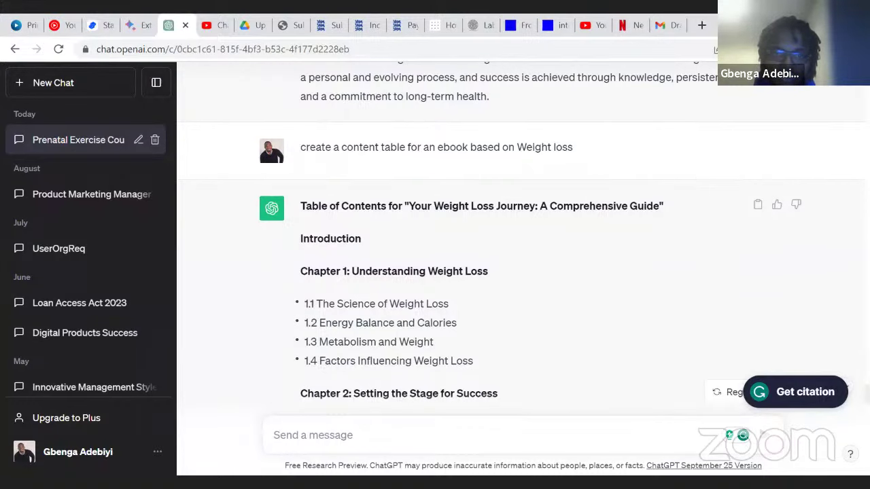
Copy the sent prompt "create a content table for an ebook based on Weight loss"
{"action": "scroll", "coordinate": [583, 367], "scroll_direction": "up", "scroll_amount": 3}
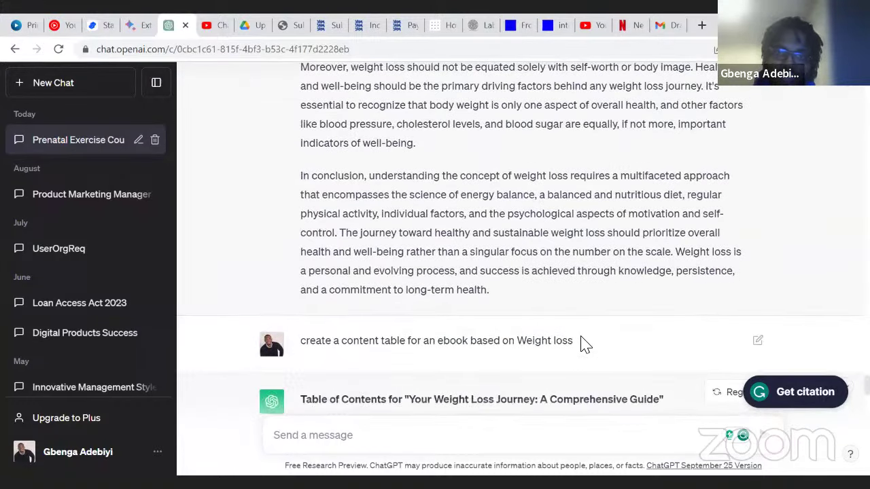
{"action": "left_click_drag", "start_coordinate": [580, 342], "coordinate": [296, 339]}
{"action": "key", "text": "ctrl+c"}
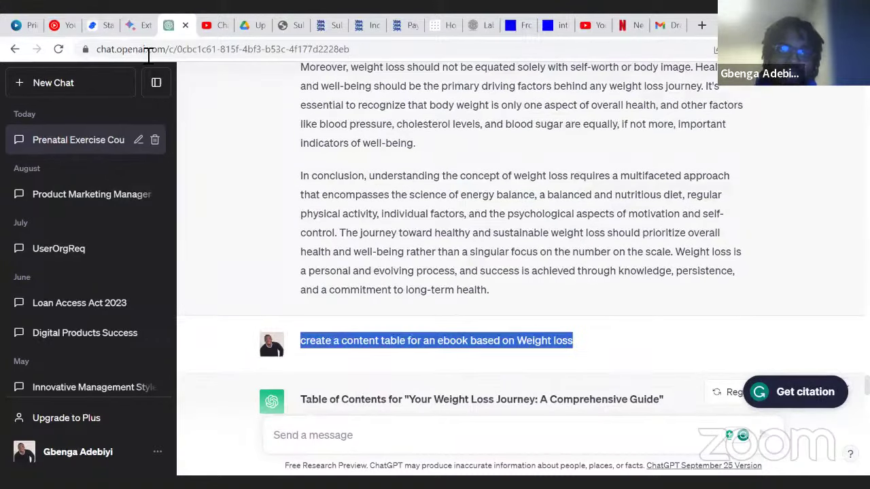
Switch to Bard, start a new chat, dismiss the extensions introduction and send the copied ebook prompt
{"action": "left_click", "coordinate": [141, 25]}
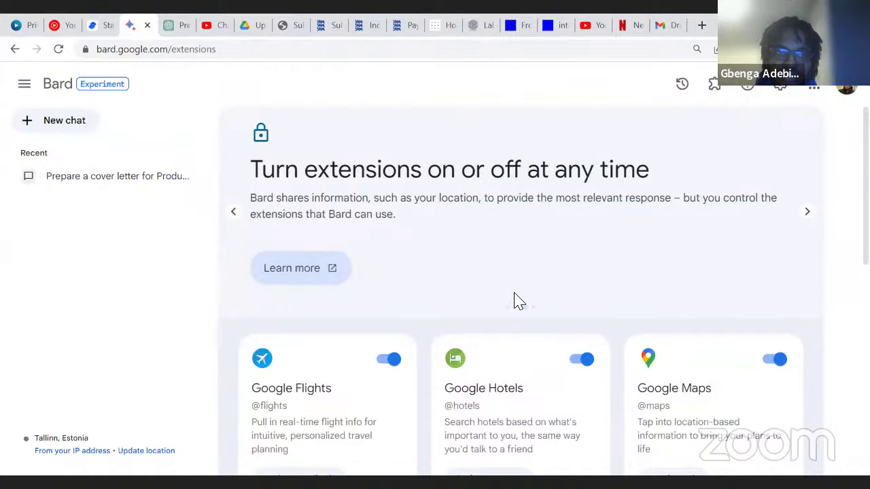
{"action": "left_click", "coordinate": [74, 123]}
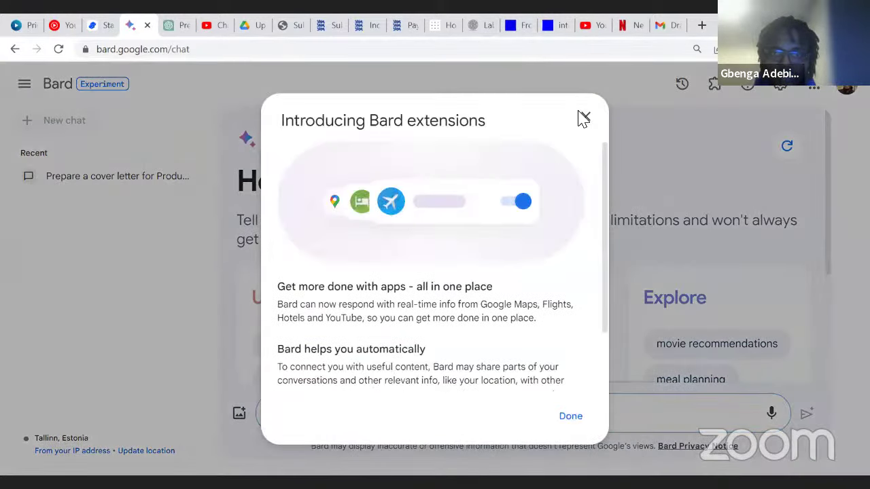
{"action": "left_click", "coordinate": [583, 118]}
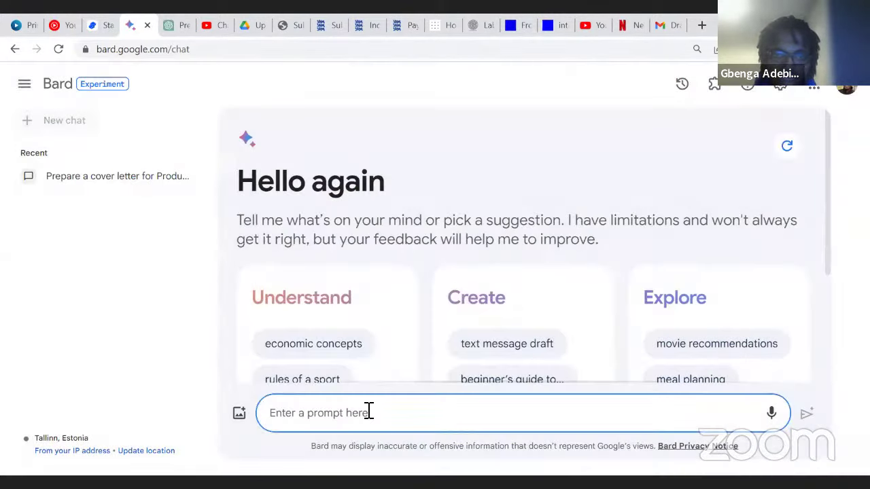
{"action": "key", "text": "ctrl+v"}
{"action": "key", "text": "Return"}
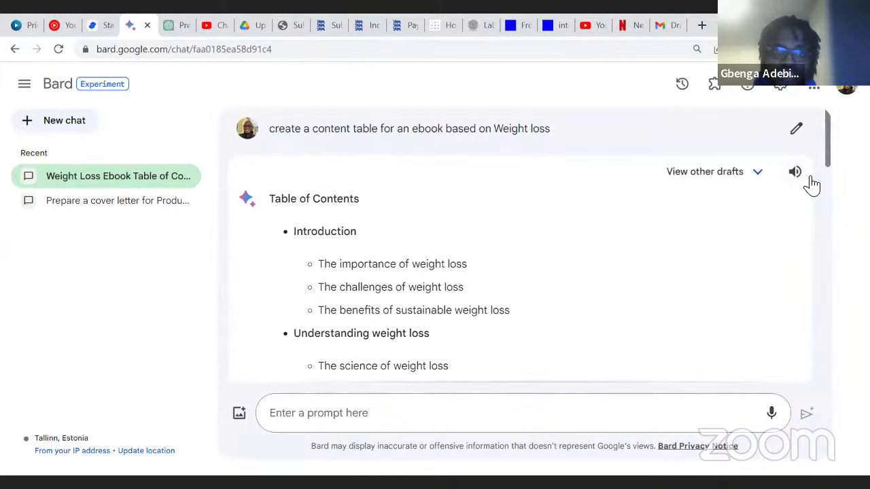
Look through the generated weight loss table of contents, display Draft 2 from the other drafts and review its sections
{"action": "left_click_drag", "start_coordinate": [829, 159], "coordinate": [829, 386]}
{"action": "left_click_drag", "start_coordinate": [829, 355], "coordinate": [815, 119]}
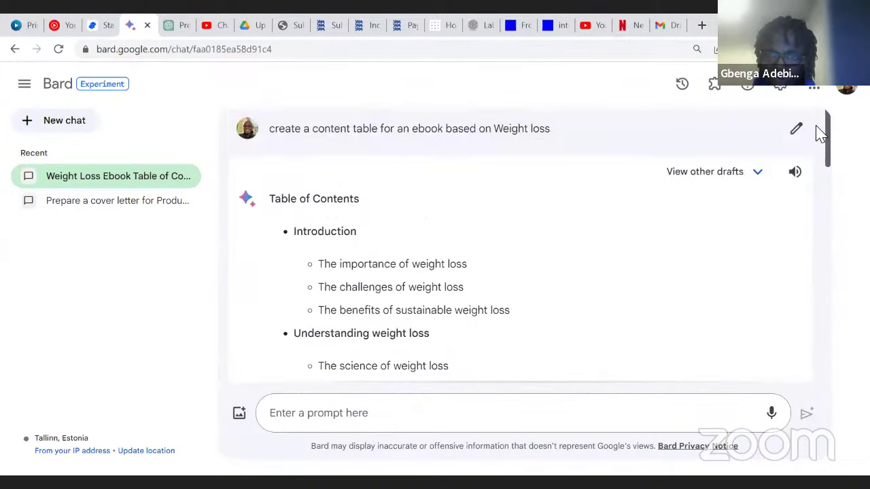
{"action": "left_click", "coordinate": [728, 175]}
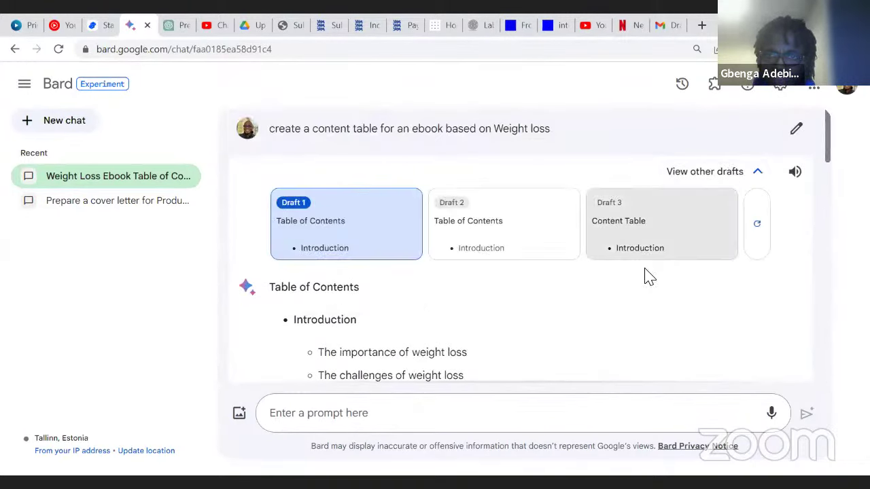
{"action": "left_click", "coordinate": [526, 235]}
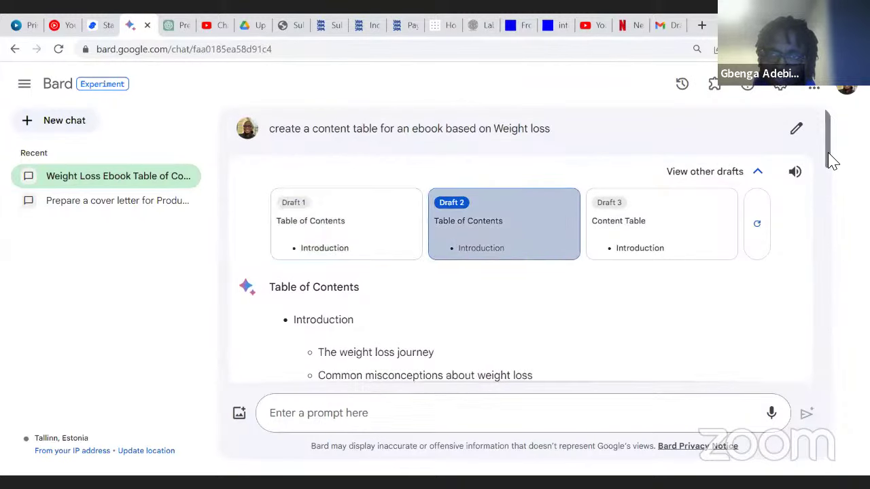
{"action": "left_click_drag", "start_coordinate": [833, 161], "coordinate": [679, 210]}
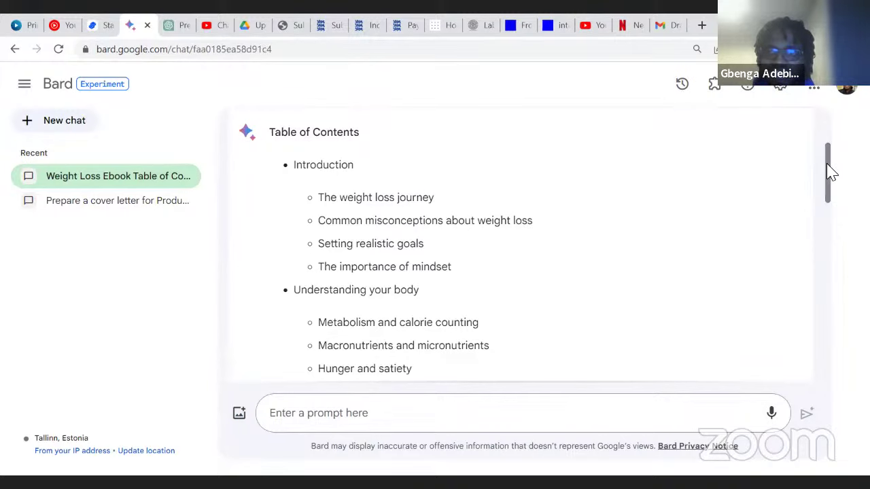
{"action": "left_click_drag", "start_coordinate": [827, 172], "coordinate": [829, 119]}
Reuse the ebook prompt with the topic changed, reading "create a content table for an ebook based on business analysis", and send it
{"action": "left_click_drag", "start_coordinate": [553, 135], "coordinate": [273, 138]}
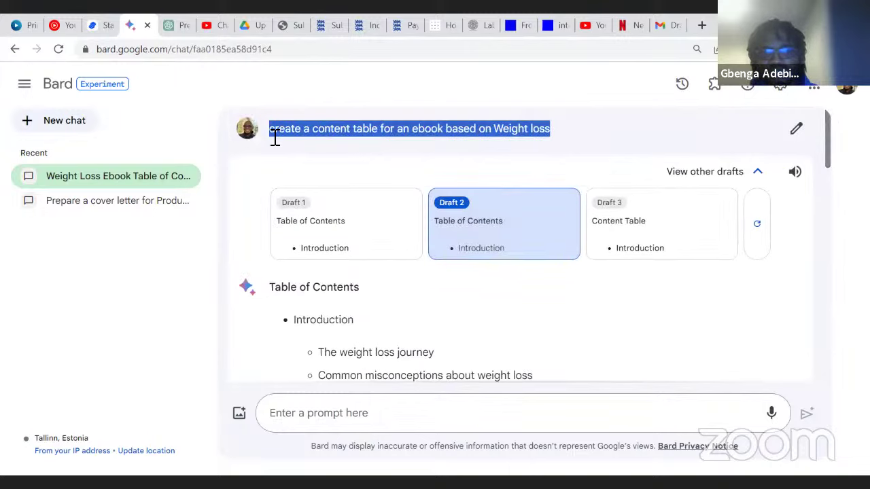
{"action": "left_click", "coordinate": [325, 413]}
{"action": "key", "text": "ctrl+v"}
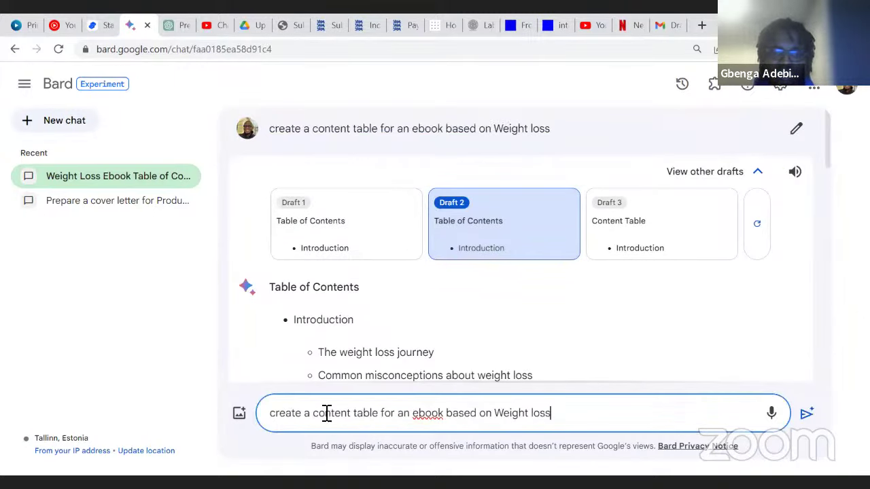
{"action": "key", "text": "BackSpace"}
{"action": "key", "text": "BackSpace"}
{"action": "key", "text": "BackSpace"}
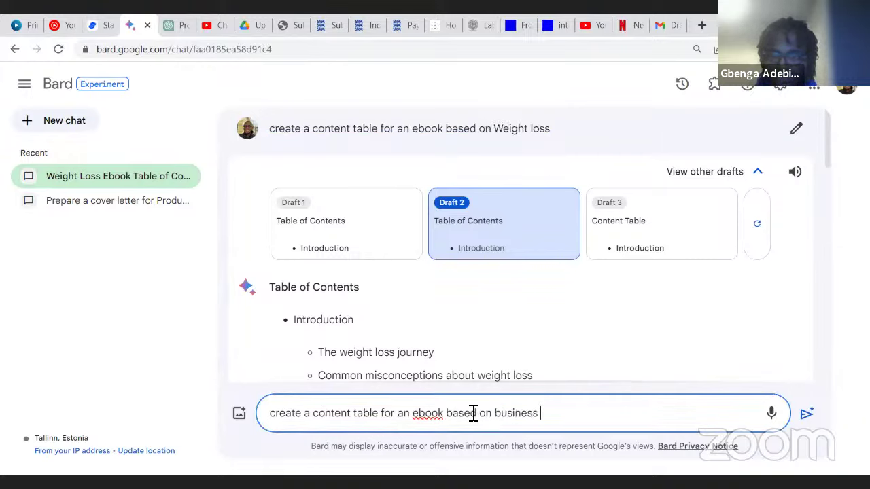
{"action": "type", "text": "business analysis"}
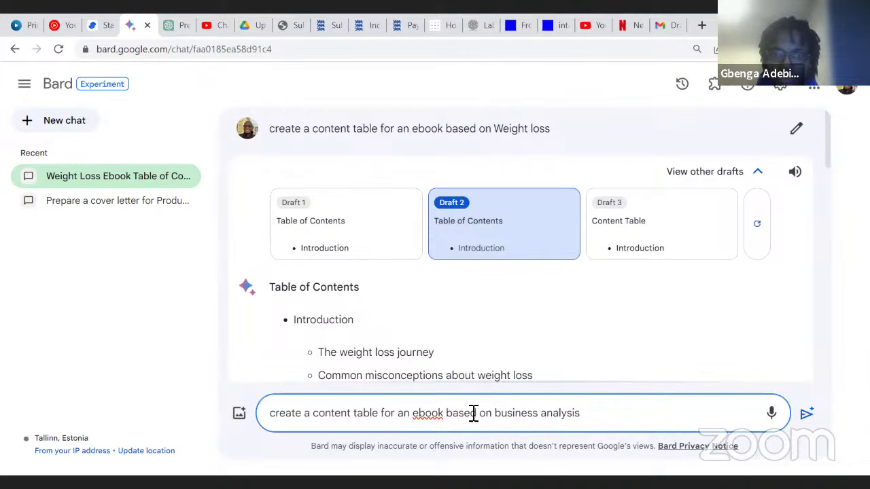
{"action": "key", "text": "Return"}
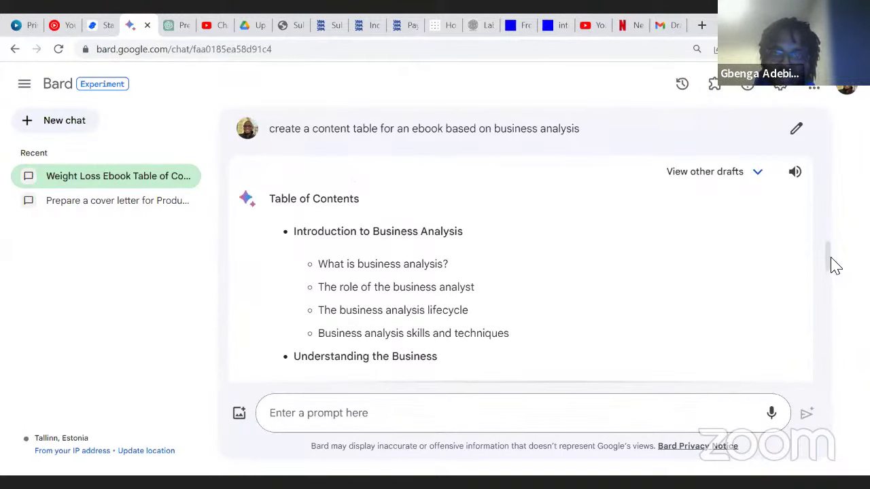
Look through the first draft of the business analysis ebook's table of contents
{"action": "left_click_drag", "start_coordinate": [831, 260], "coordinate": [830, 340]}
{"action": "scroll", "coordinate": [829, 201], "scroll_direction": "up", "scroll_amount": 4}
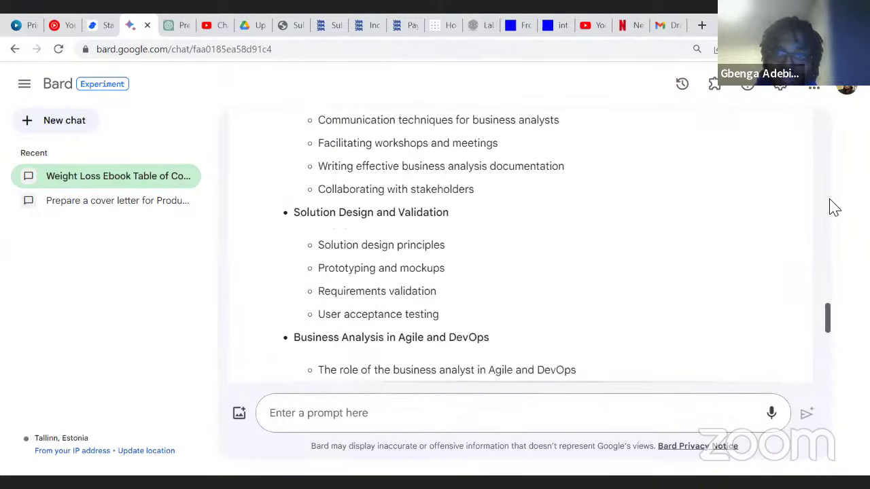
{"action": "scroll", "coordinate": [835, 268], "scroll_direction": "up", "scroll_amount": 10}
{"action": "scroll", "coordinate": [709, 175], "scroll_direction": "down", "scroll_amount": 3}
Display Draft 3 of the business analysis table of contents, examine its sections and return to the start of the chat
{"action": "left_click", "coordinate": [707, 170]}
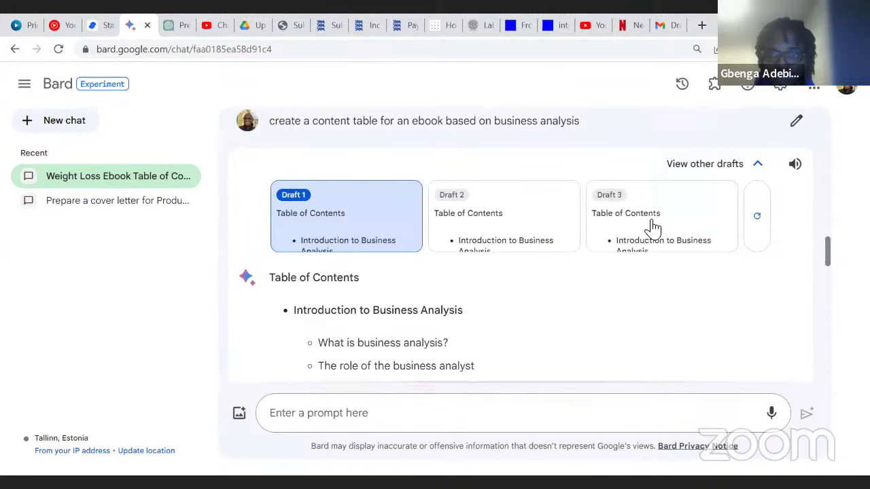
{"action": "left_click", "coordinate": [683, 246]}
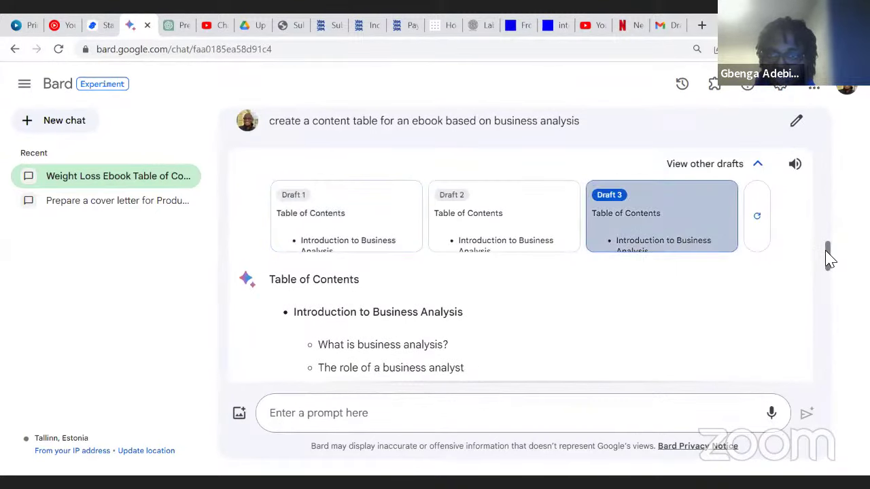
{"action": "scroll", "coordinate": [833, 272], "scroll_direction": "down", "scroll_amount": 15}
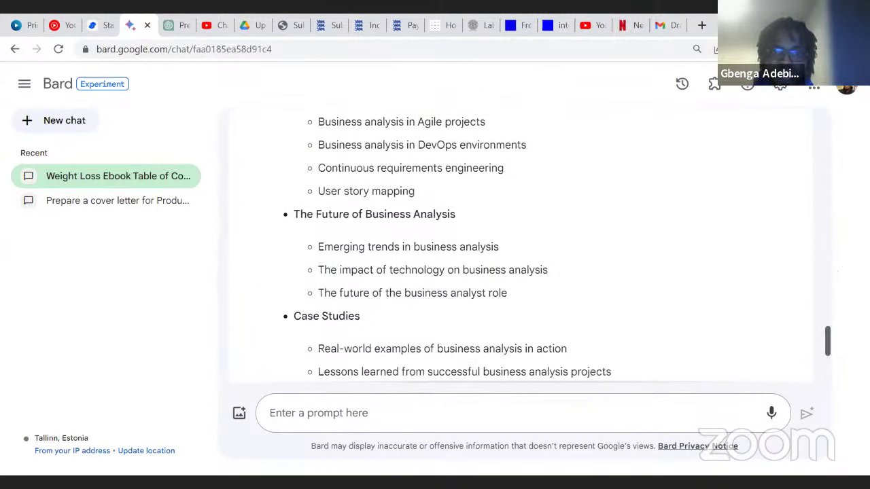
{"action": "scroll", "coordinate": [524, 245], "scroll_direction": "up", "scroll_amount": 2}
{"action": "scroll", "coordinate": [366, 192], "scroll_direction": "down", "scroll_amount": 3}
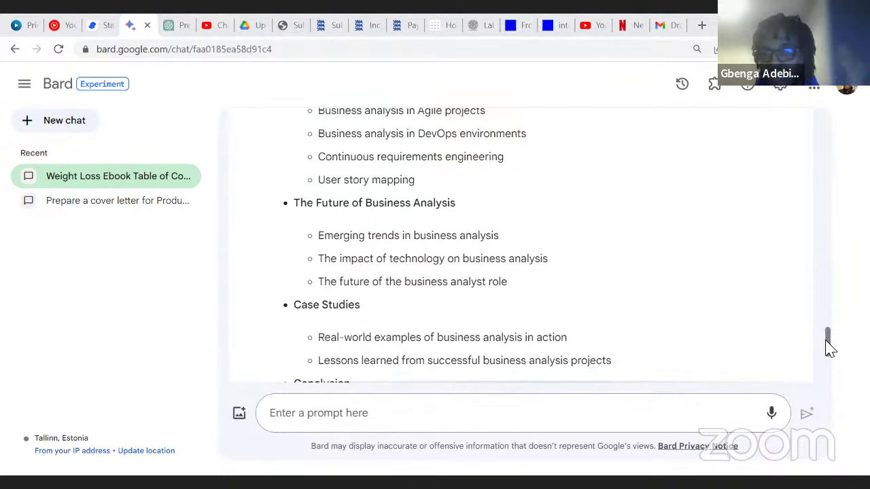
{"action": "left_click_drag", "start_coordinate": [829, 347], "coordinate": [828, 125]}
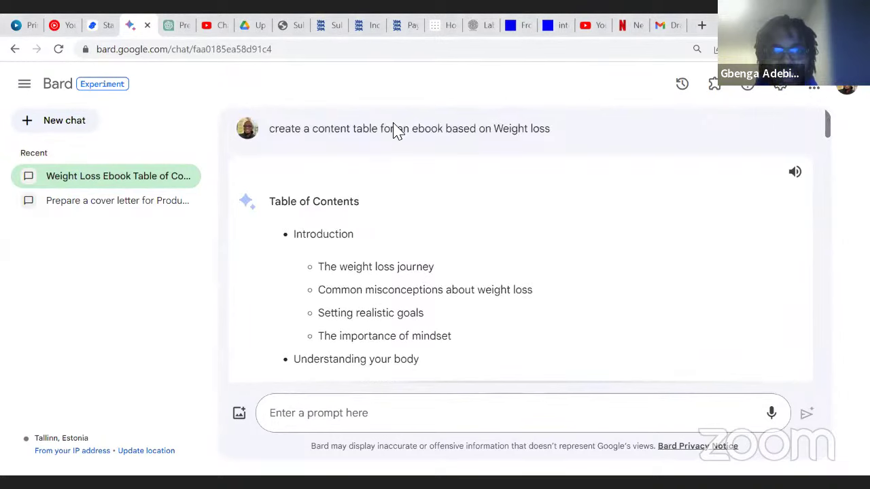